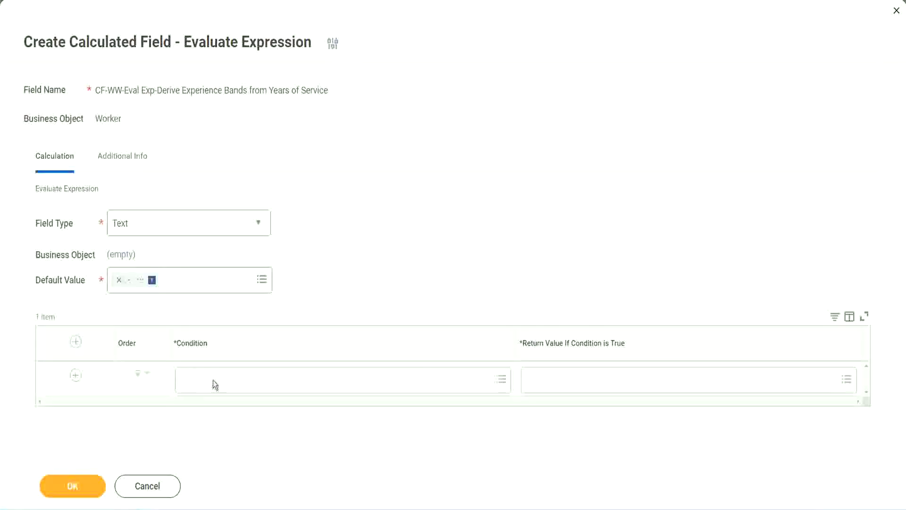
- Switch to the Notepad++ notes and copy the Field 1 name, CF-WW-TF-Length of Service between 0 and 7 years
click(213, 381)
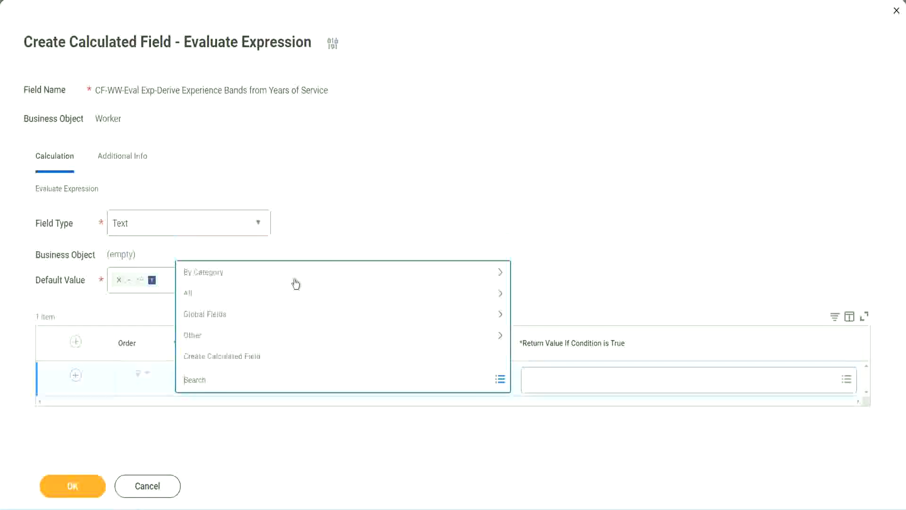
click(348, 213)
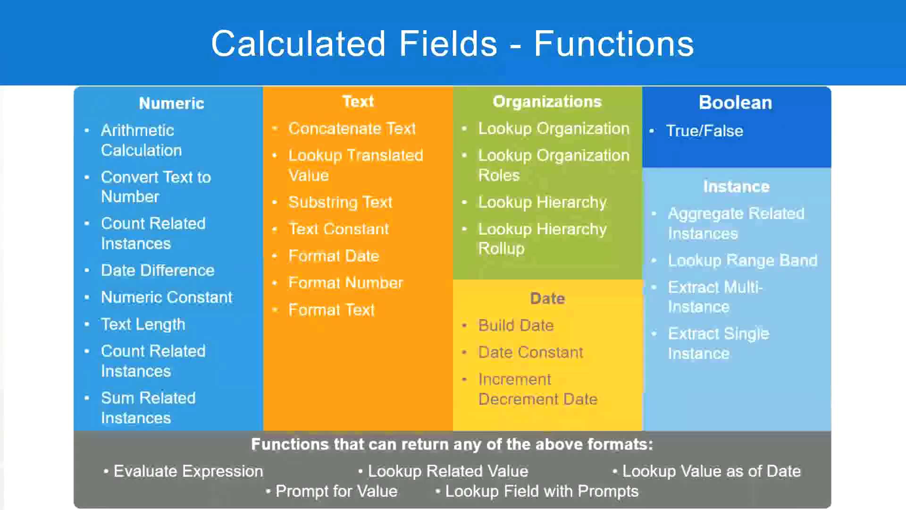
key(alt+Tab)
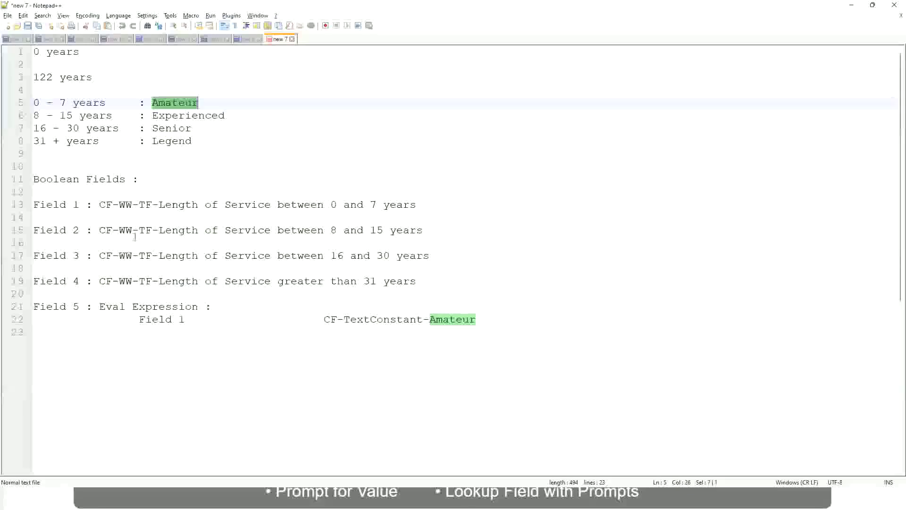
double_click(102, 204)
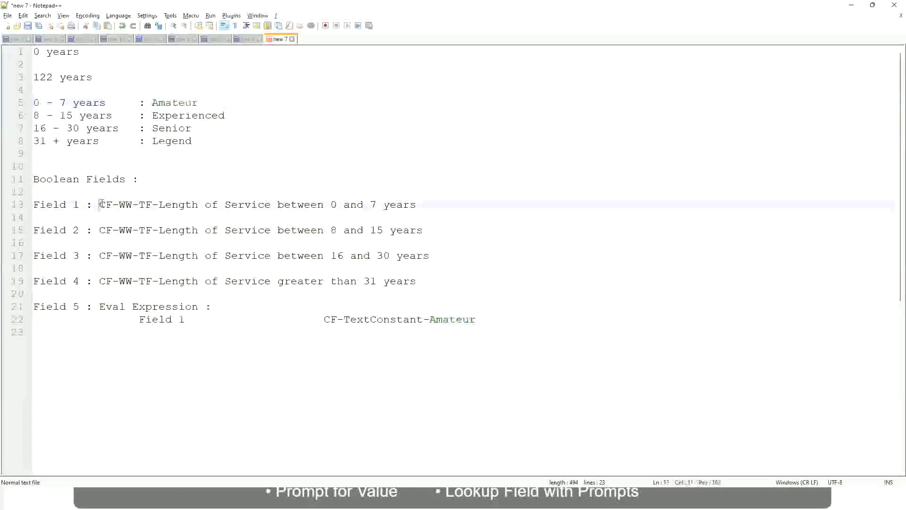
drag(156, 205, 417, 208)
key(ctrl+c)
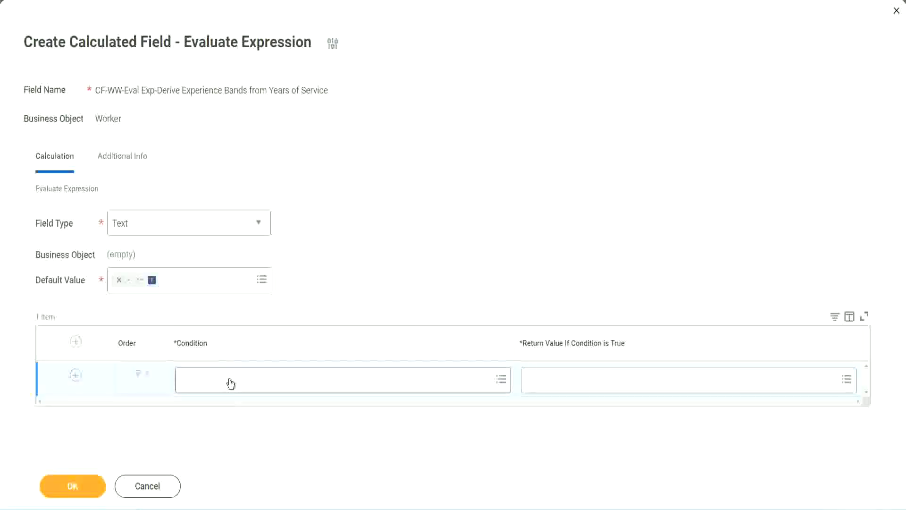
- Set the first row's condition in the Workday expression to CF-WW-TF-Length of Service between 0 and 7 years
click(231, 383)
key(ctrl+v)
key(Return)
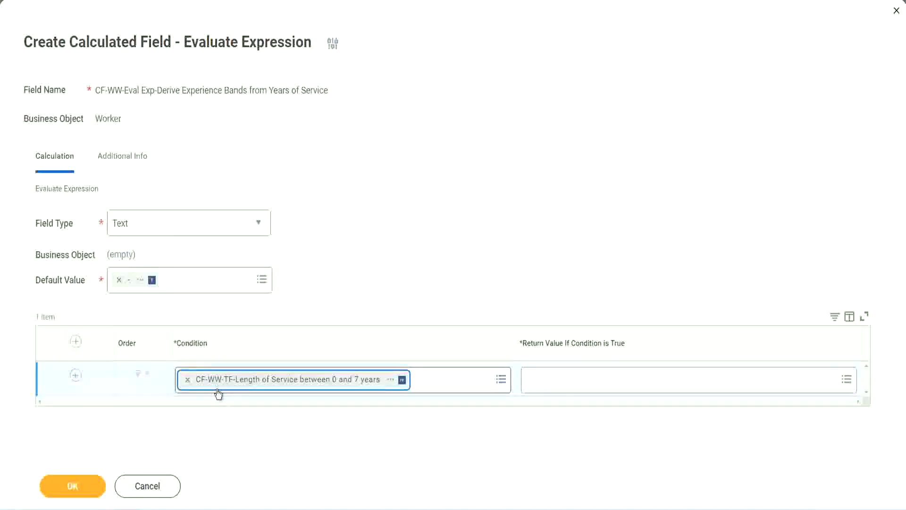
click(418, 263)
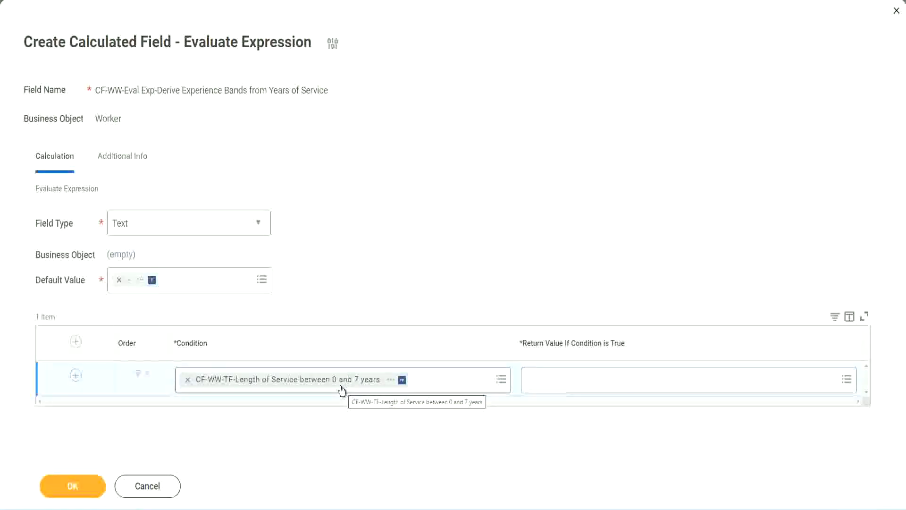
- Search the first row's return value options for "Amaterue"
click(589, 387)
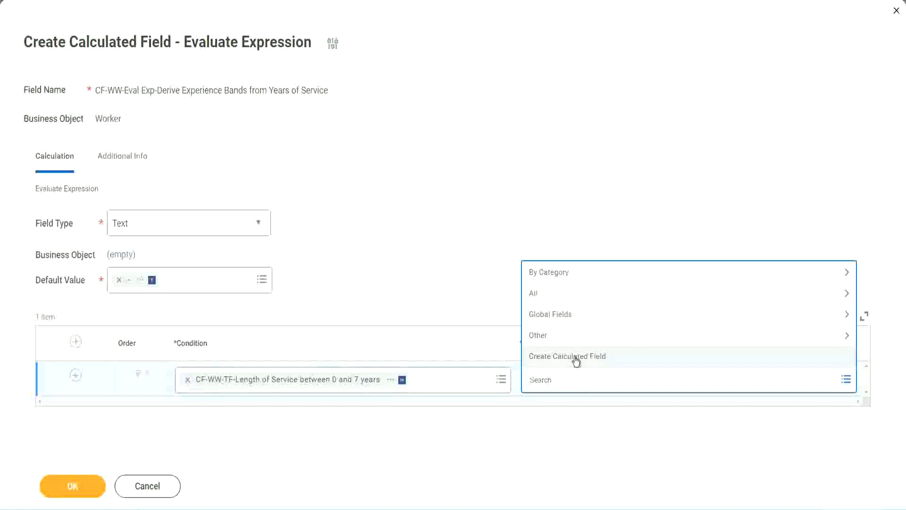
click(524, 231)
click(545, 384)
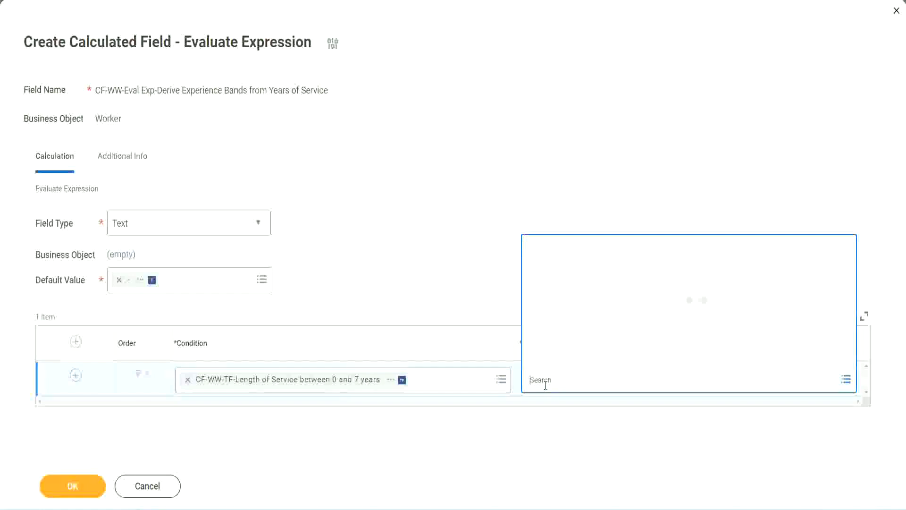
text(Amaterue)
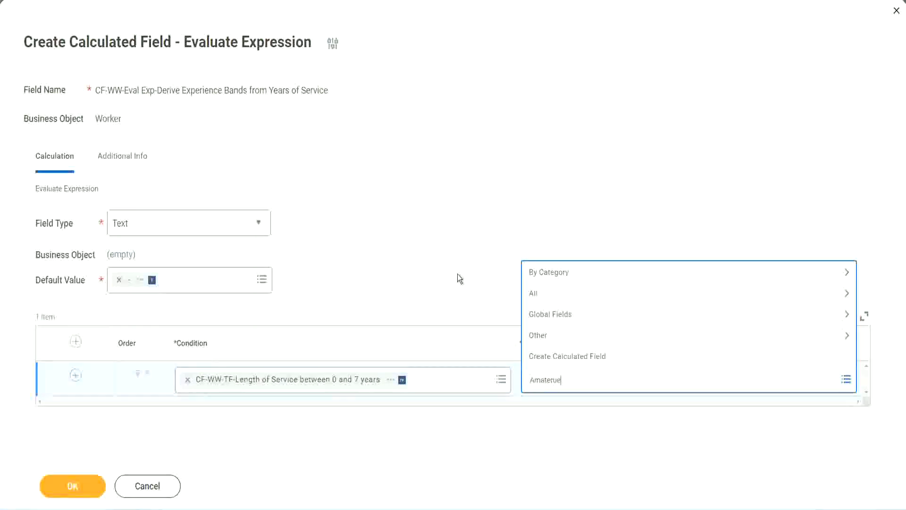
key(Return)
click(571, 383)
click(457, 274)
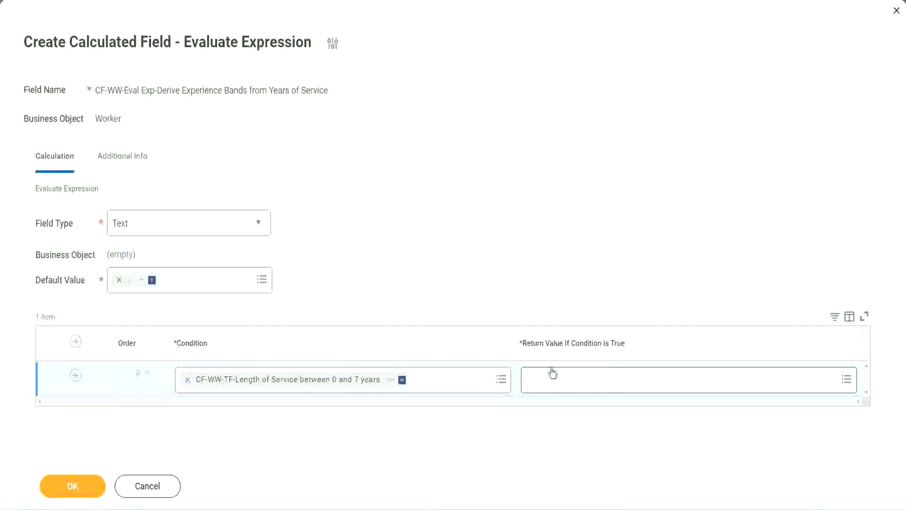
- Start a new calculated field for the first row's return value and name it CF-WW-TC-Amateur
click(587, 379)
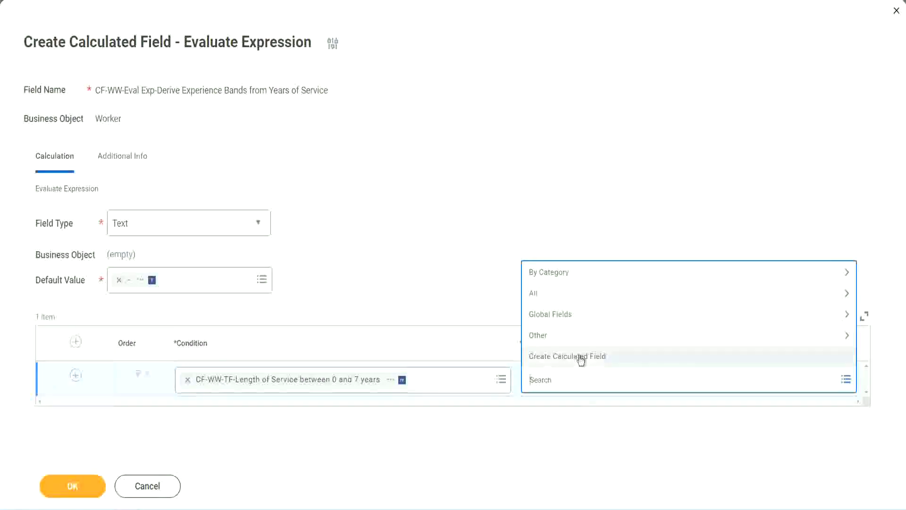
click(582, 359)
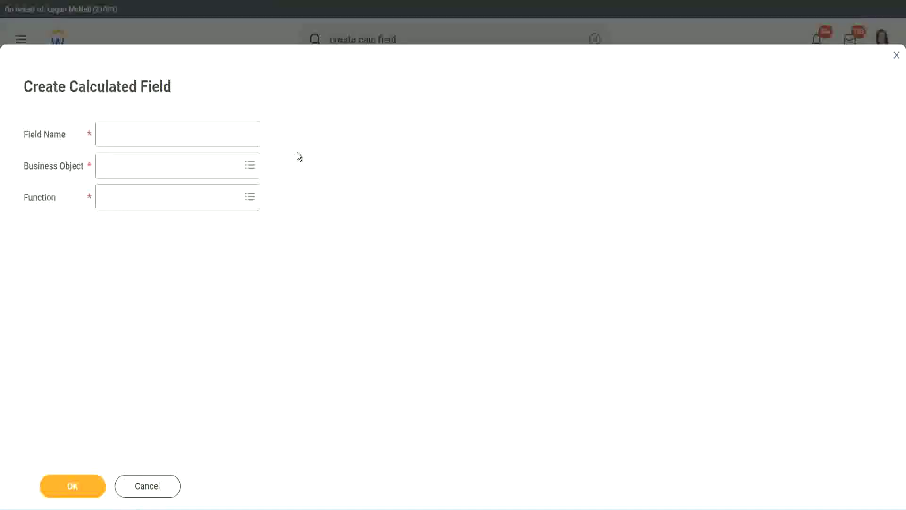
click(111, 134)
text(CF)
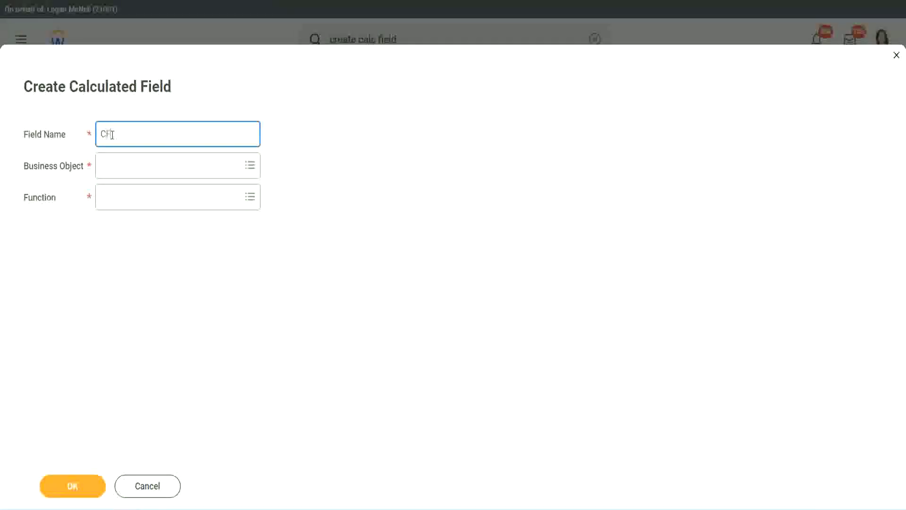
text(_TC)
text(-Am)
text(ateur)
click(113, 134)
text(WW)
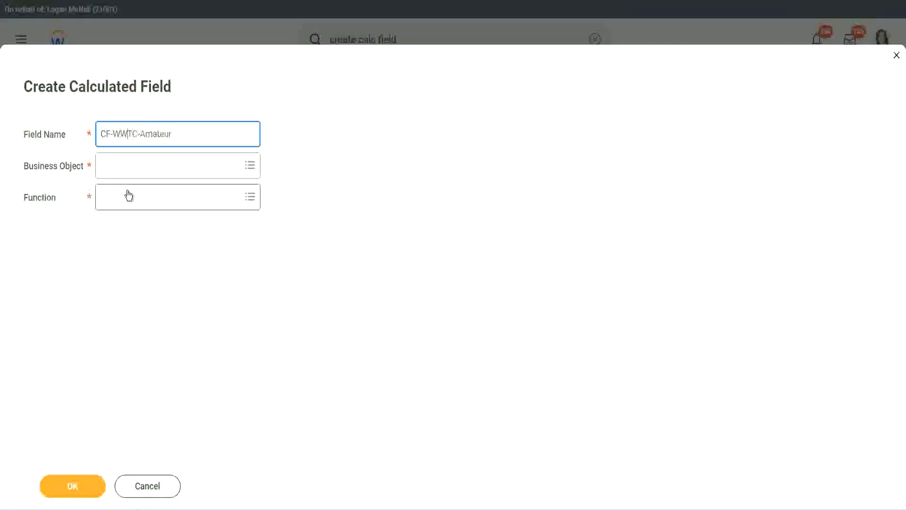
text(-)
click(127, 166)
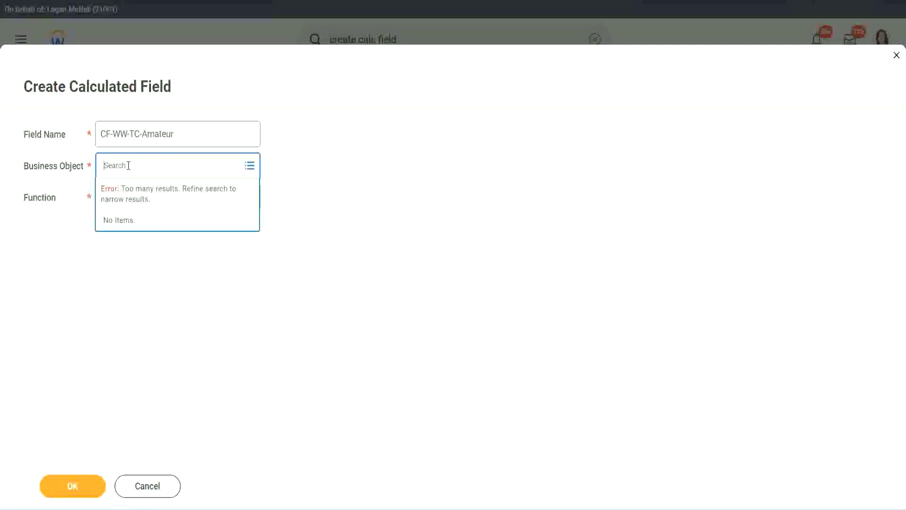
text(worker)
key(BackSpace)
key(BackSpace)
key(BackSpace)
key(BackSpace)
key(BackSpace)
key(BackSpace)
- Set the new calculated field's business object to Global
text(glob)
key(Return)
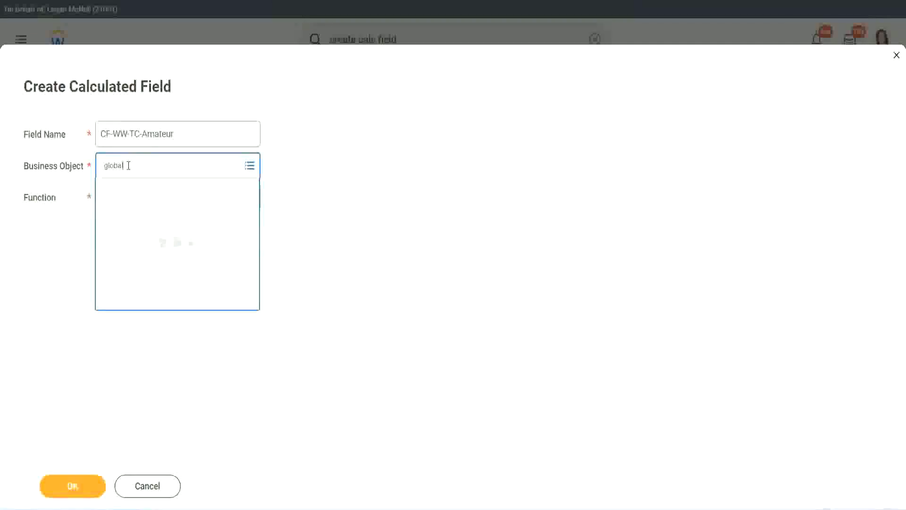
click(141, 224)
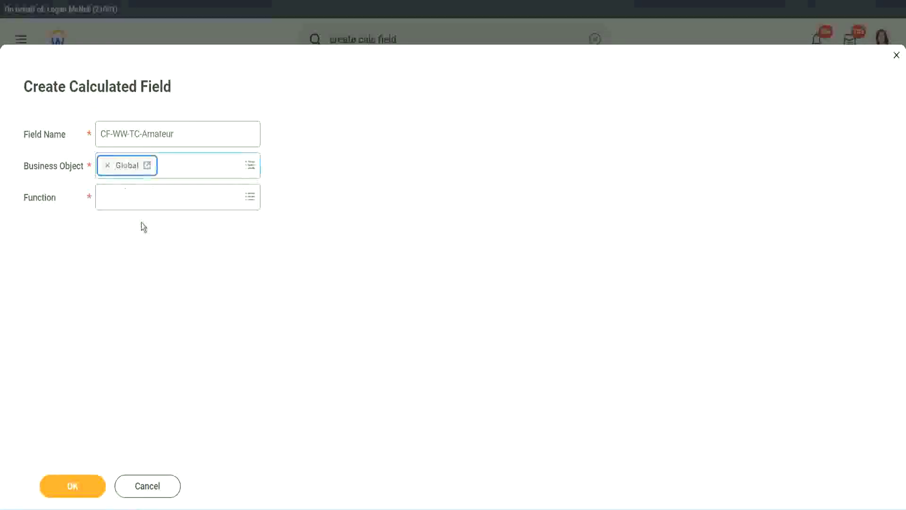
drag(179, 132, 30, 89)
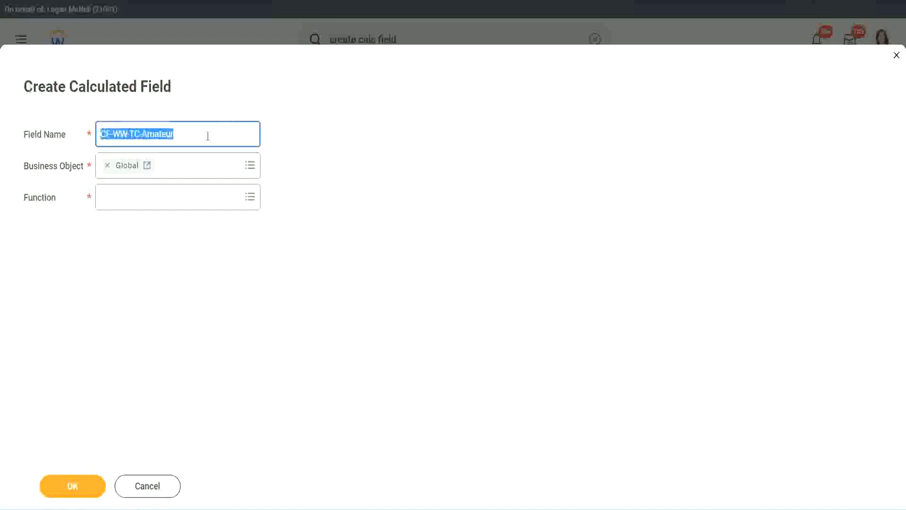
click(198, 135)
double_click(156, 133)
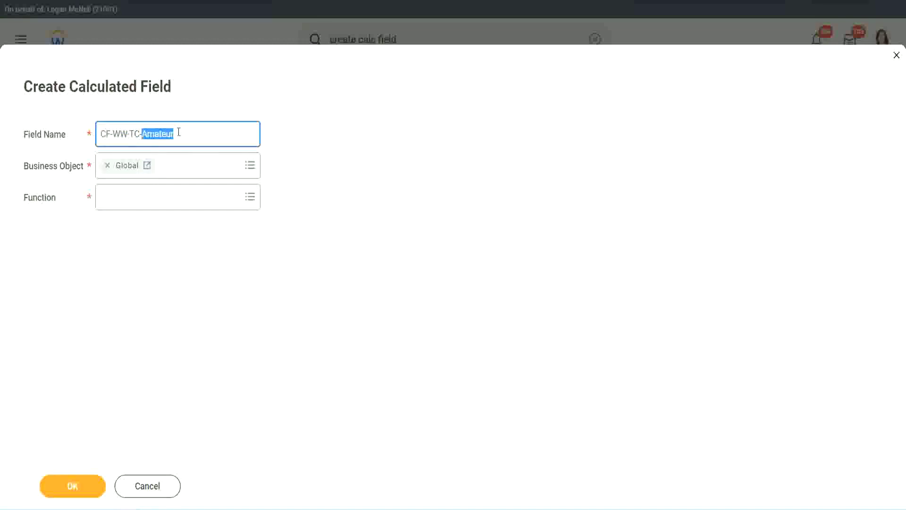
click(187, 132)
double_click(170, 136)
- Set the new field's function to Text Constant and continue to its calculation settings
click(125, 198)
text(text const)
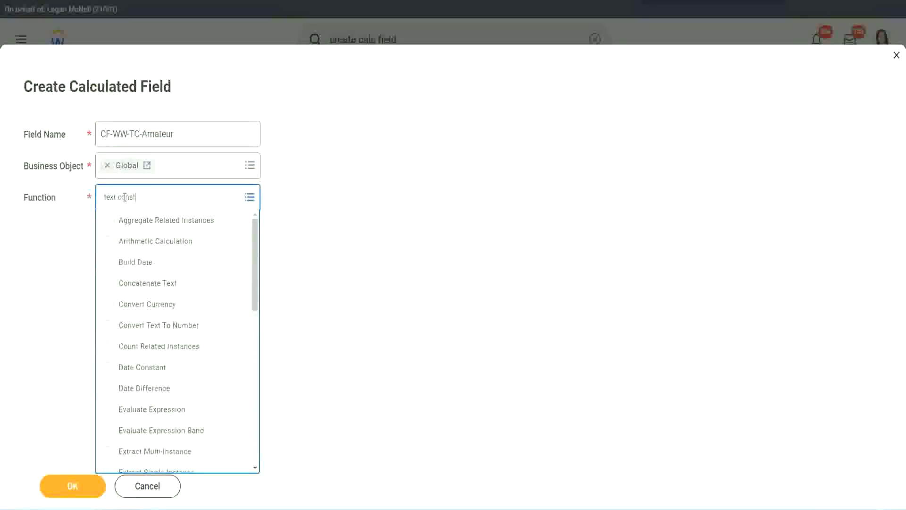
key(Return)
click(73, 490)
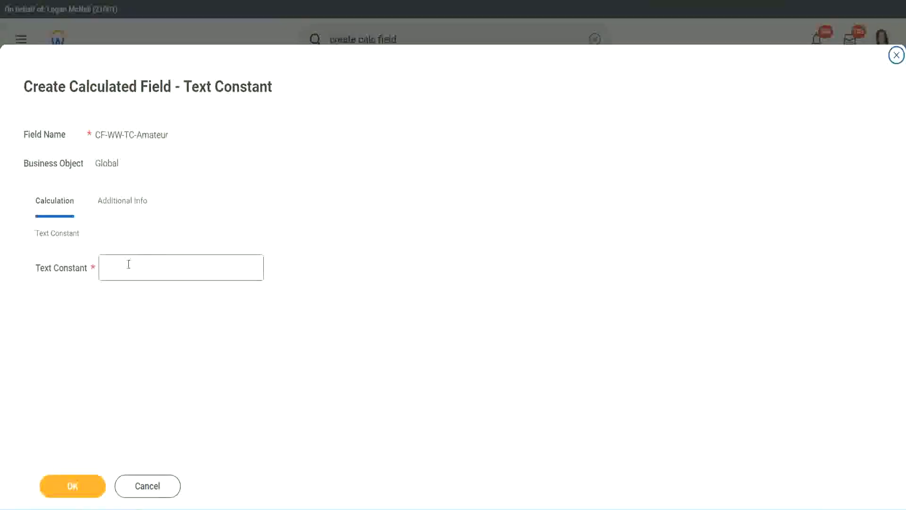
- Save the new field with the text constant Amateur and copy its name from the first row's return value
click(149, 266)
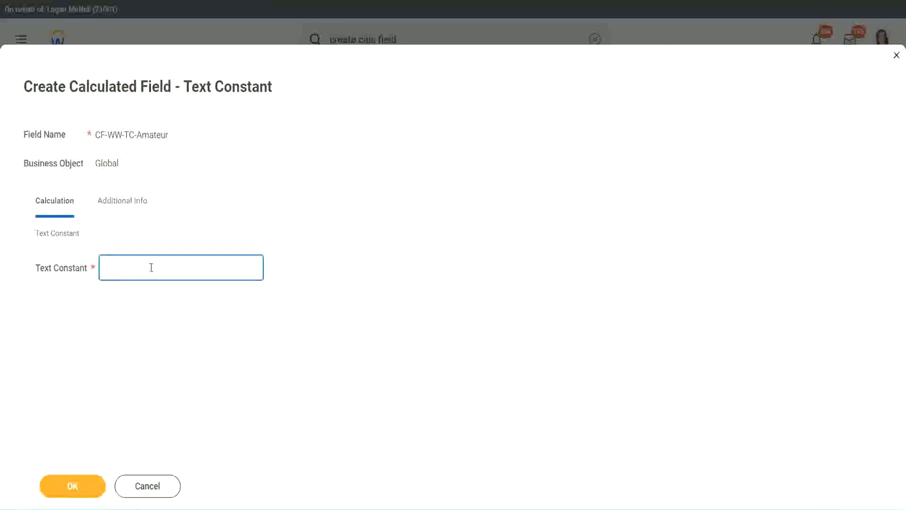
text(Amateur)
click(95, 486)
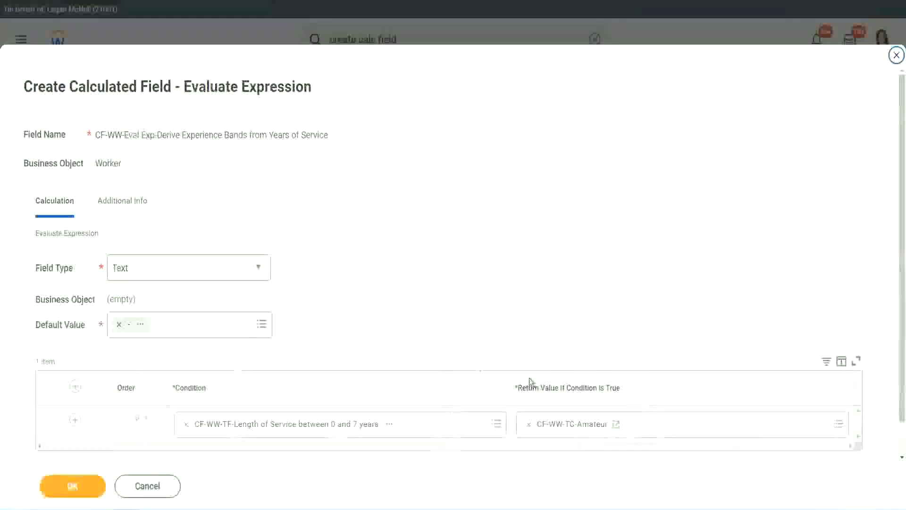
right_click(564, 425)
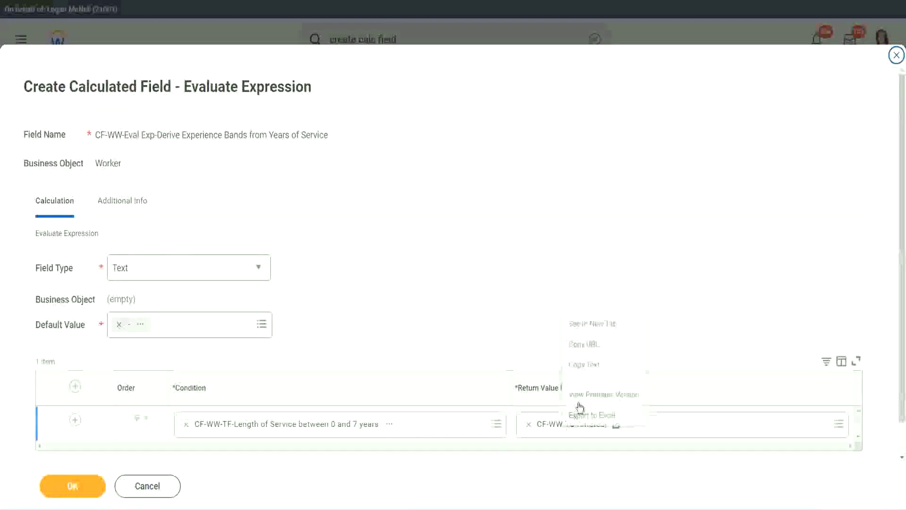
click(593, 365)
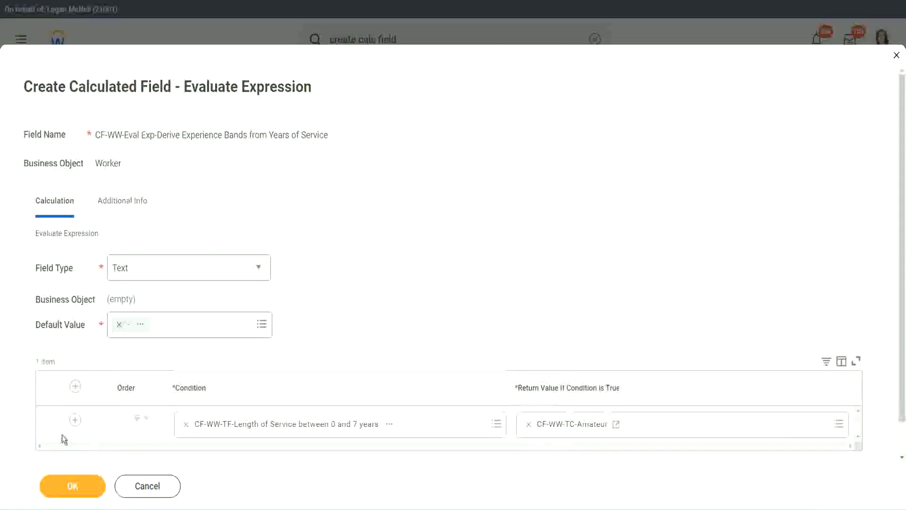
- Add three empty condition rows below the first row of the expression table
click(75, 419)
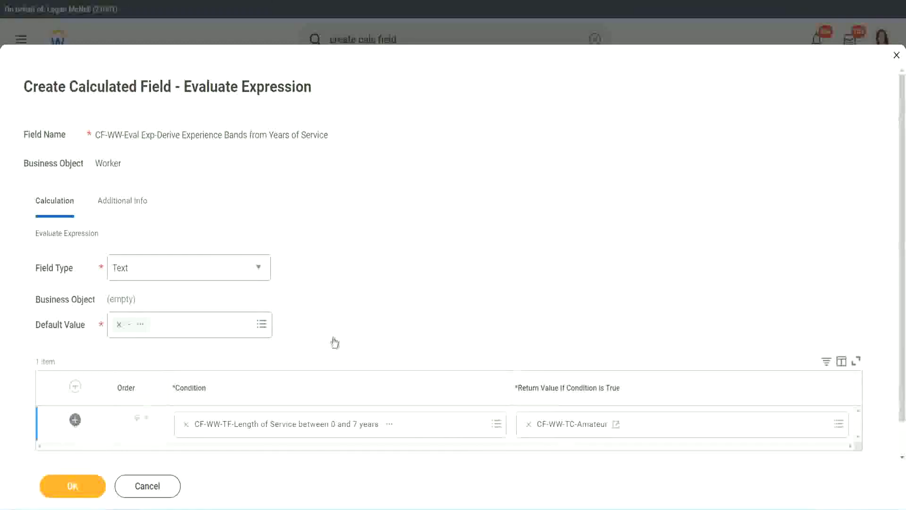
scroll(353, 327, down, 3)
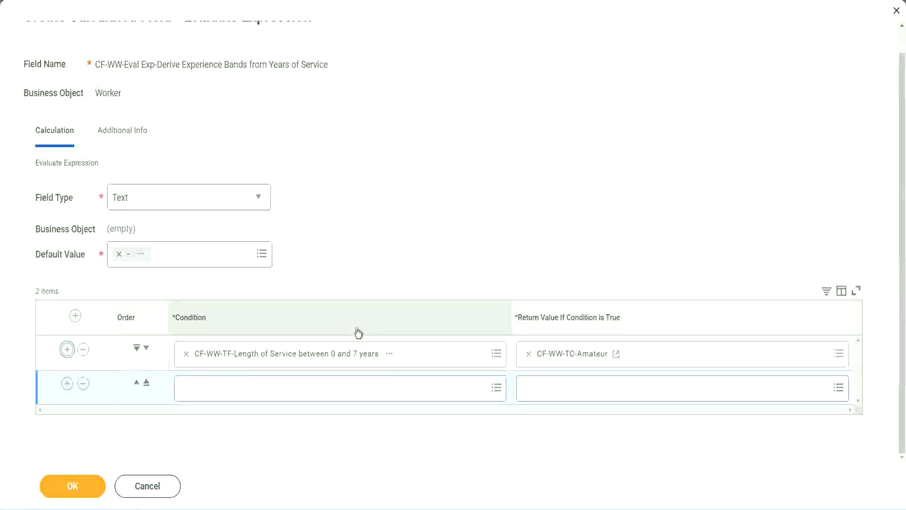
click(67, 383)
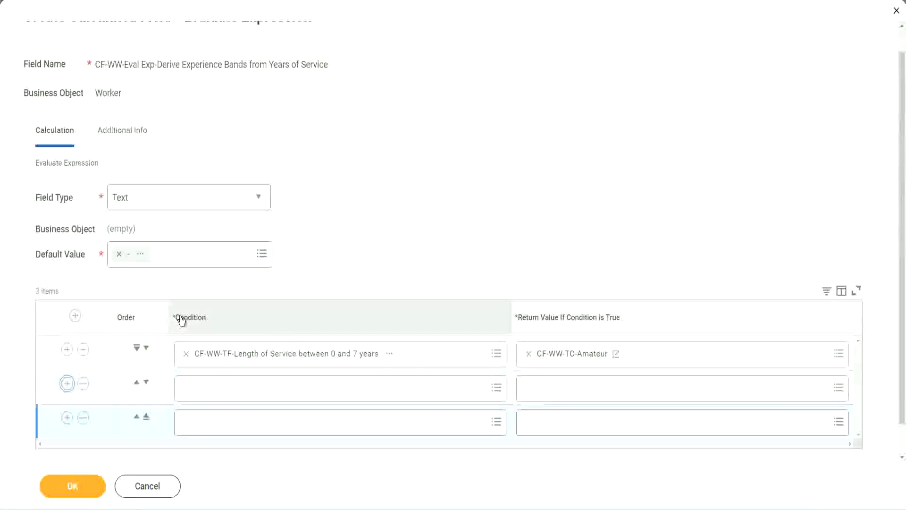
click(67, 383)
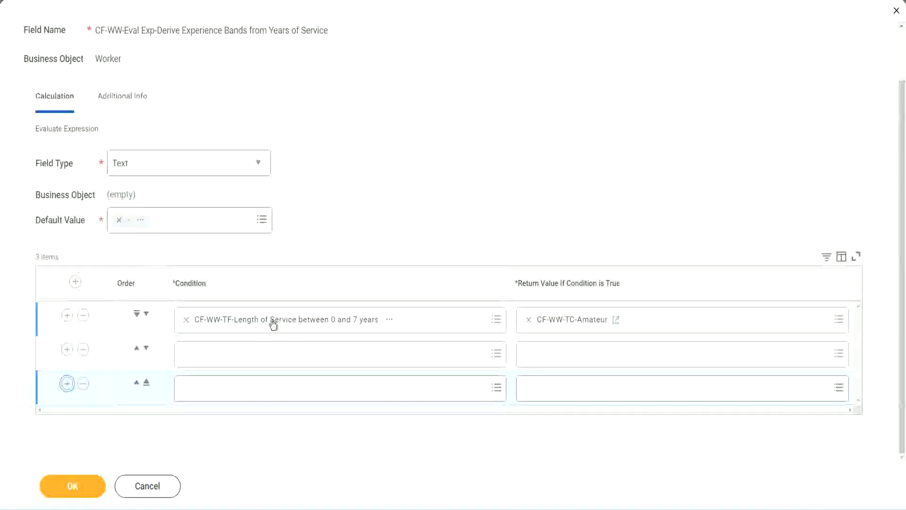
- Search for "cf-ww-tf" and set the second row's condition to CF-WW-TF-Length of Service between 8 and 15 years
click(223, 355)
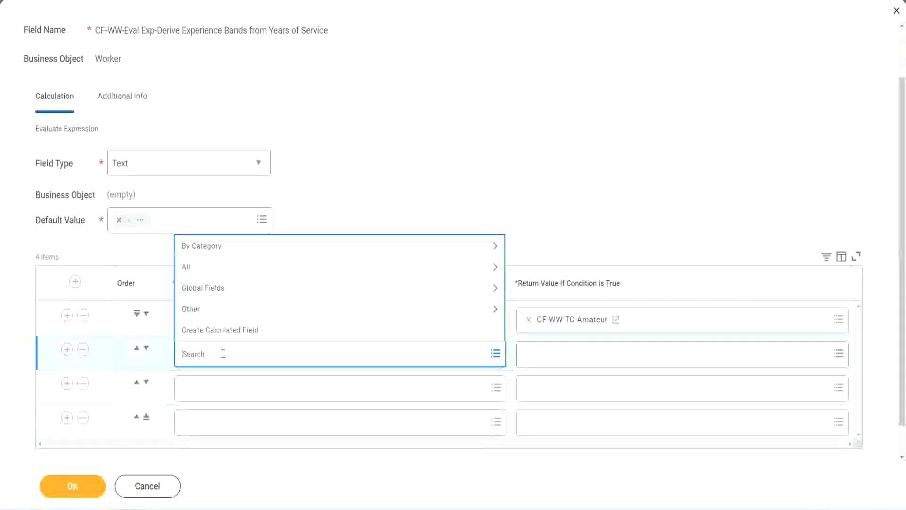
text(Stcf-ww-)
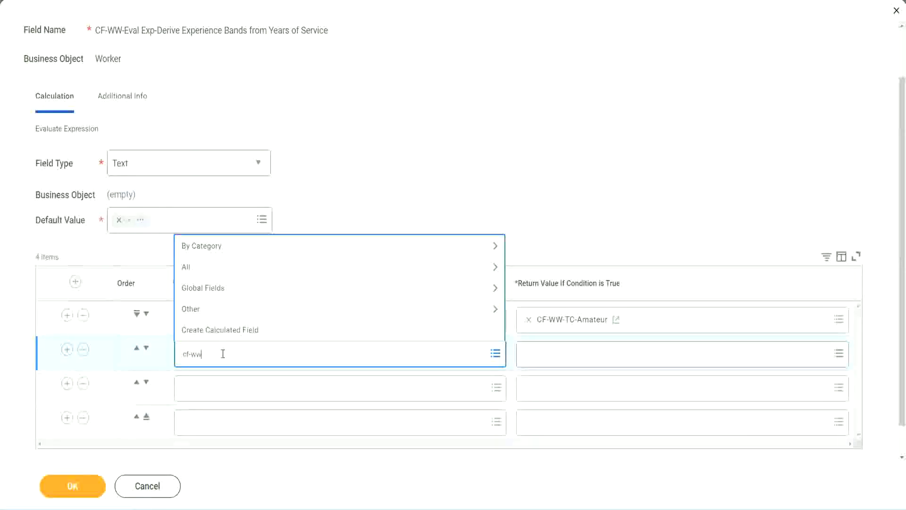
text(tf)
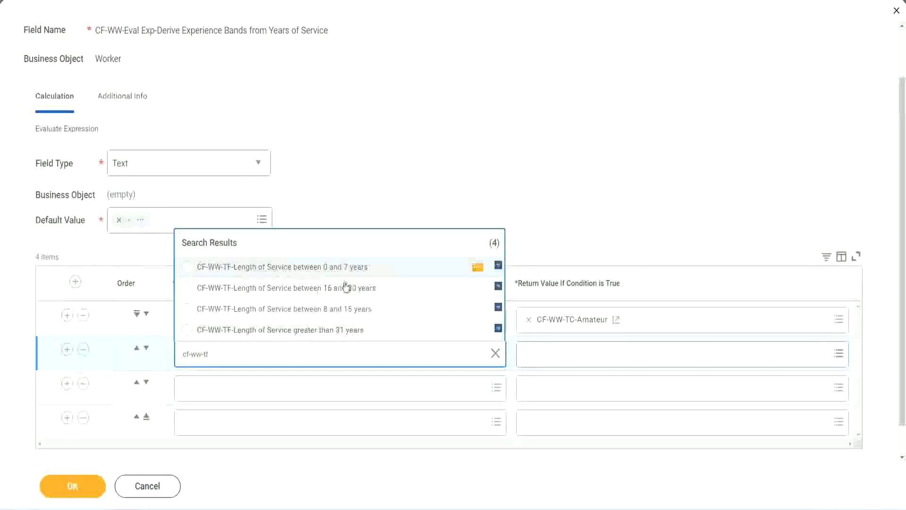
click(350, 311)
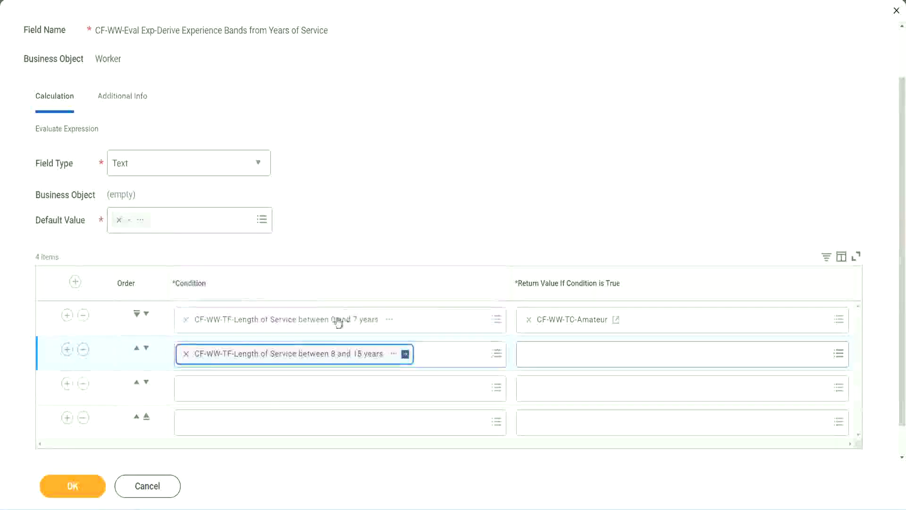
- Search for "cf-ww-tf" and set the third row's condition to CF-WW-TF-Length of Service between 16 and 30 years
click(228, 388)
text(cf)
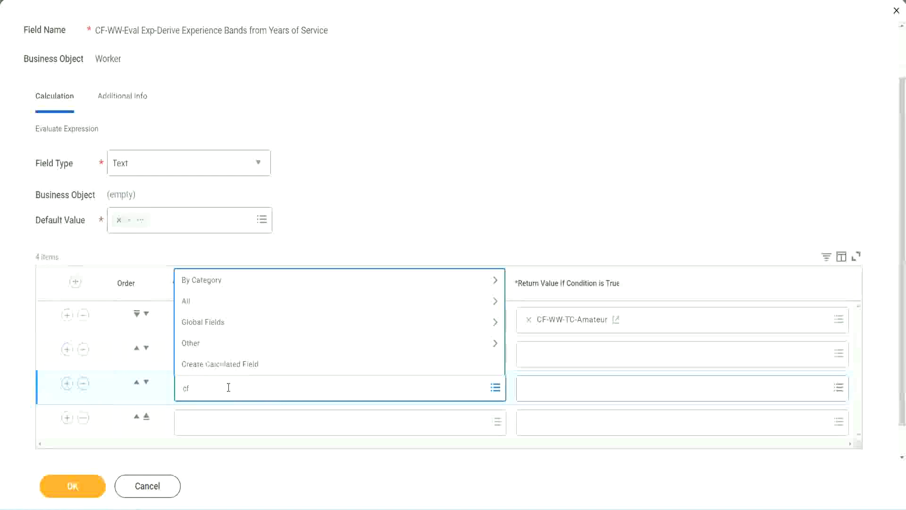
text(-ww-tf)
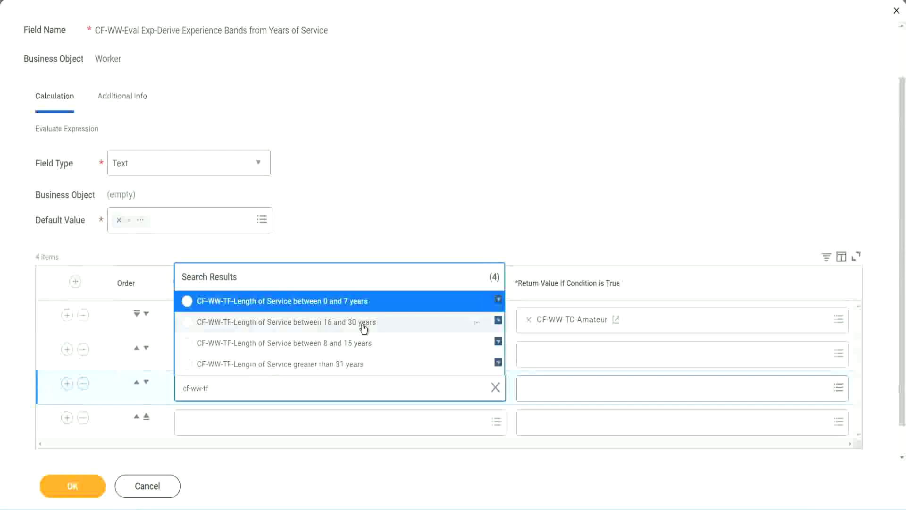
click(364, 326)
- Search for "cf-ww tf 31" and set the fourth row's condition to CF-WW-TF-Length of Service greater than 31 years
click(214, 423)
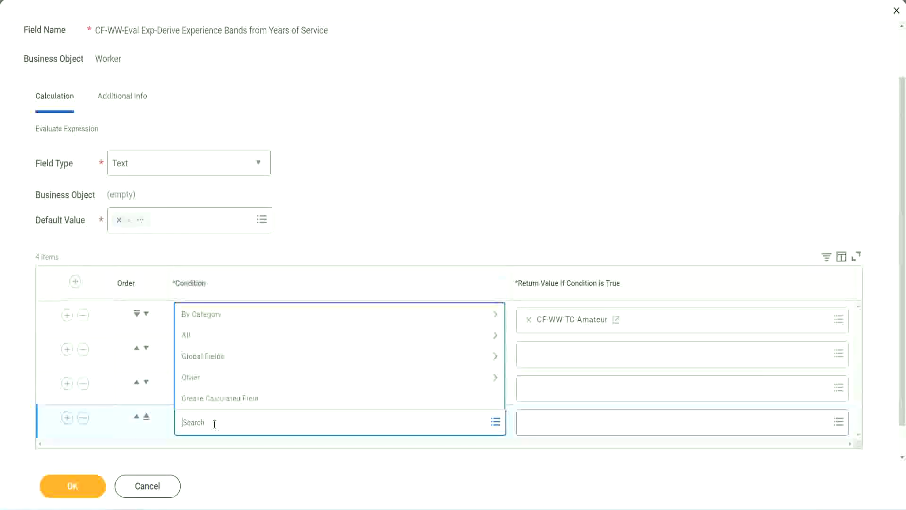
text(cf-ww)
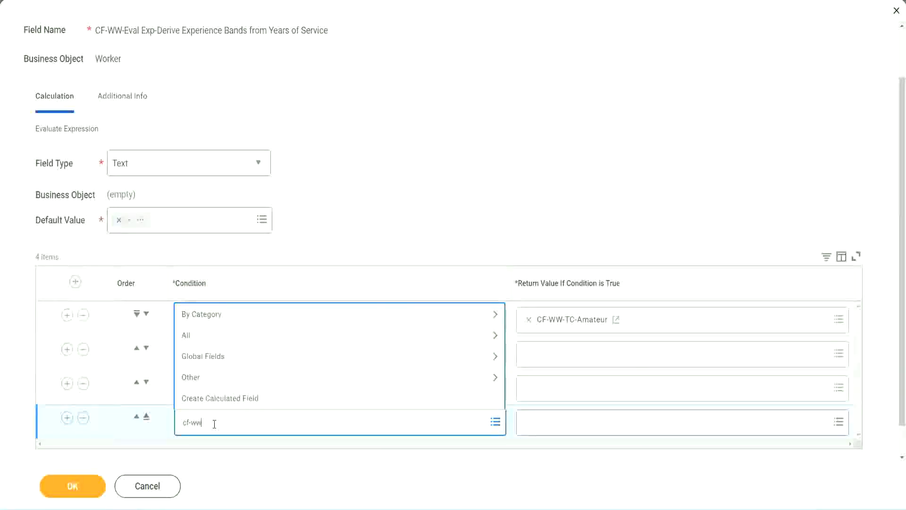
text( tf 31)
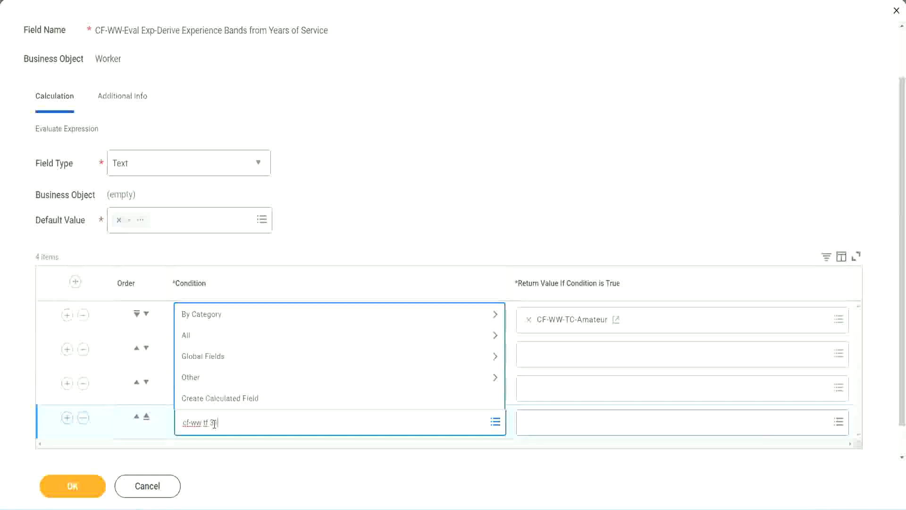
key(Return)
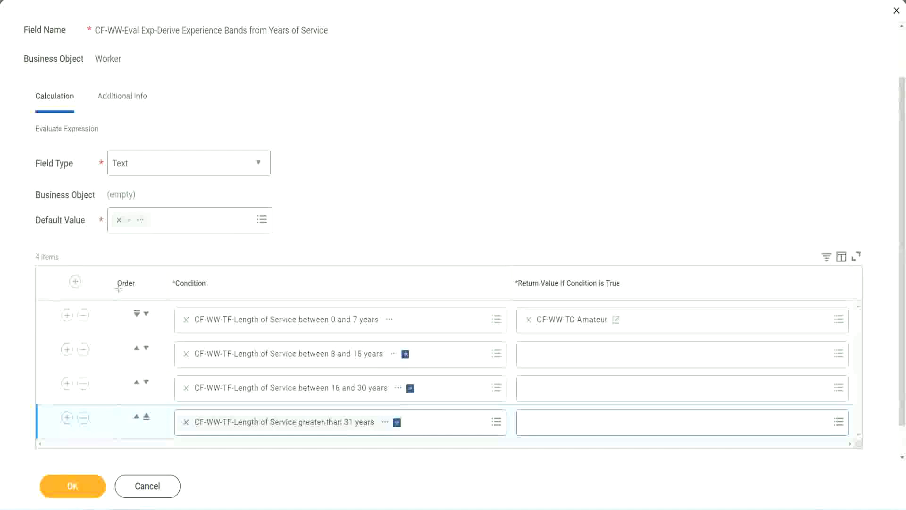
- Try moving the 8 to 15 years row above the 0 to 7 years row and restore the original order
drag(102, 276, 101, 372)
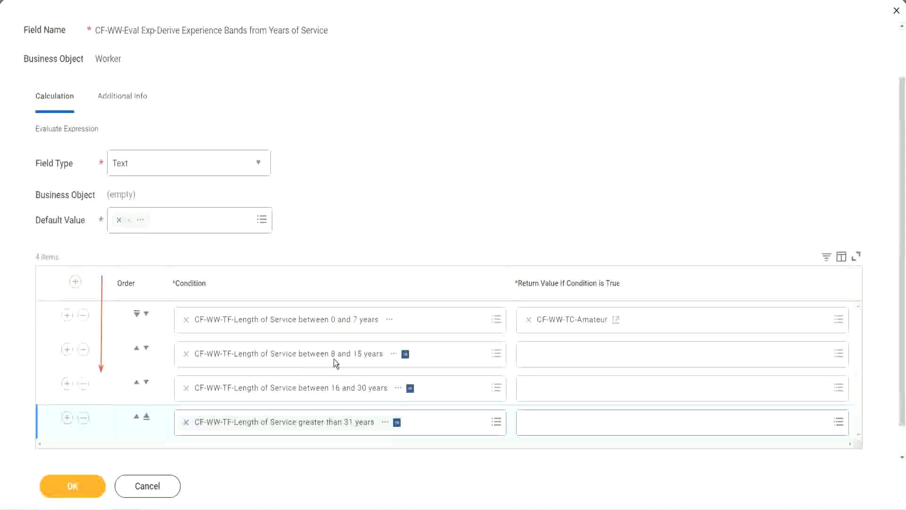
click(137, 350)
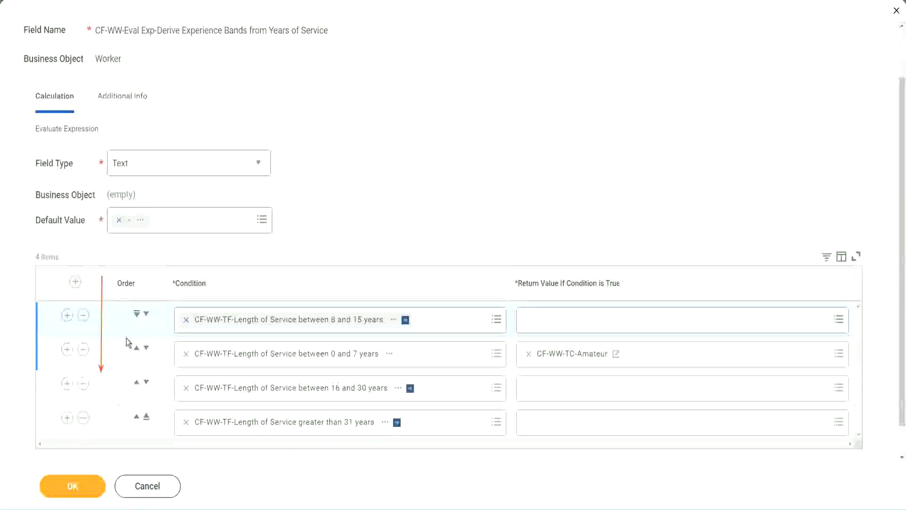
click(146, 314)
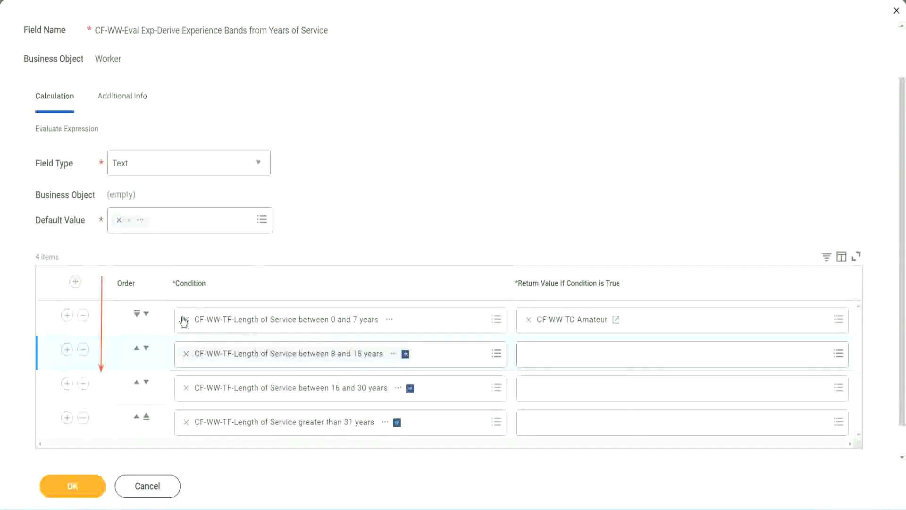
- Move the 8 to 15 years row to first place, copy the name CF-WW-TC-Amateur, and return the row to second place
click(137, 349)
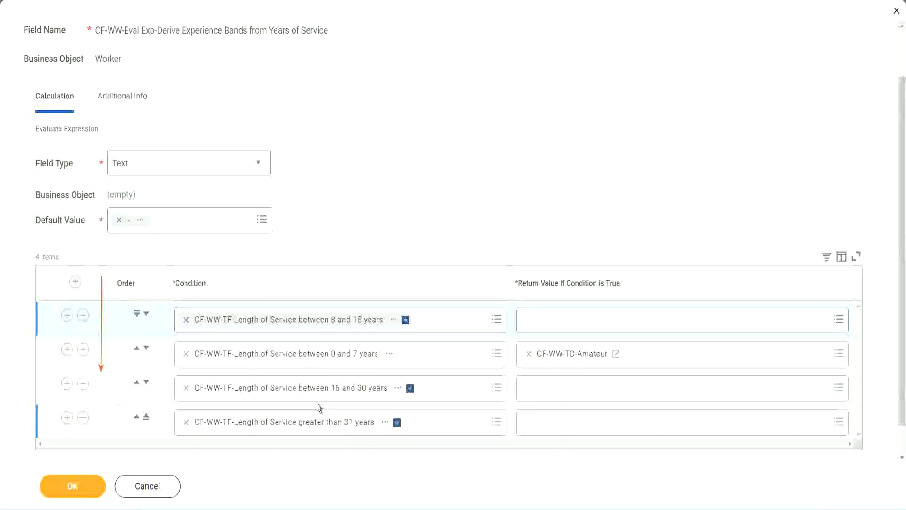
right_click(574, 362)
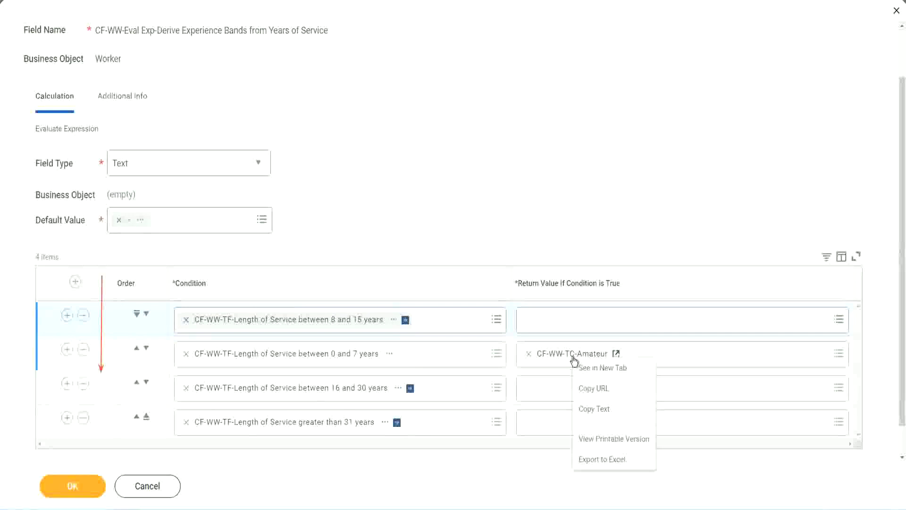
click(594, 408)
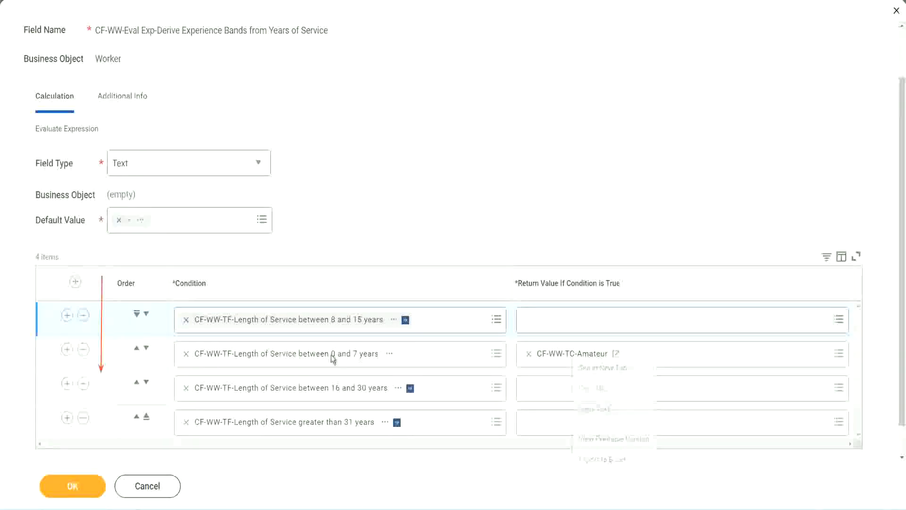
click(146, 314)
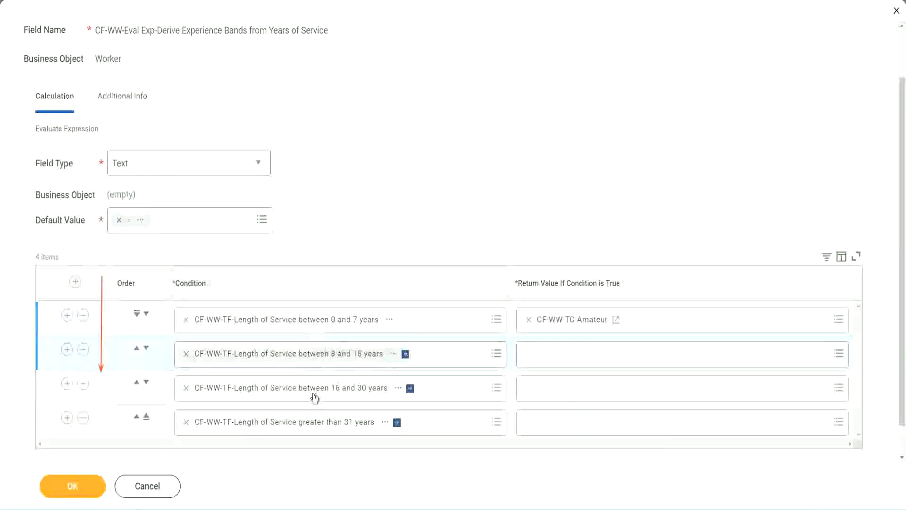
- Start a new calculated field for the second row's return value and name it CF-WW-TC-Experienced, based on the copied name
click(524, 352)
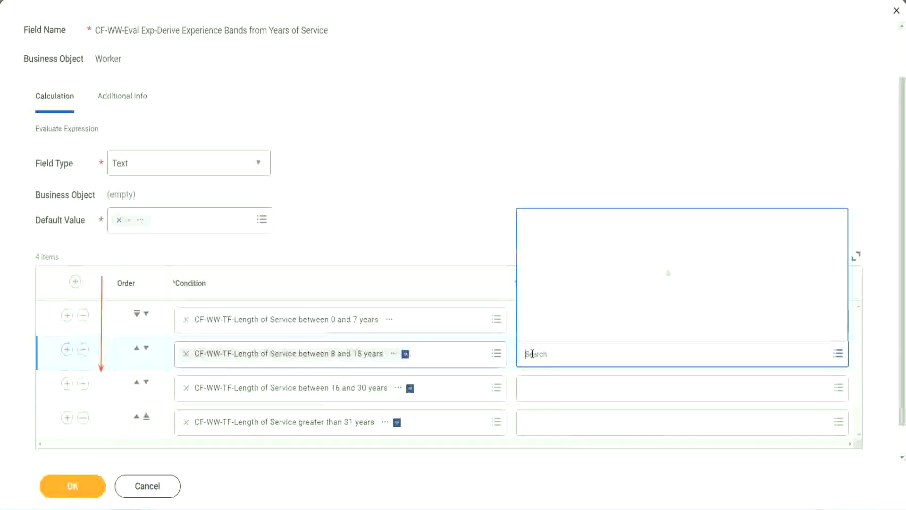
click(562, 333)
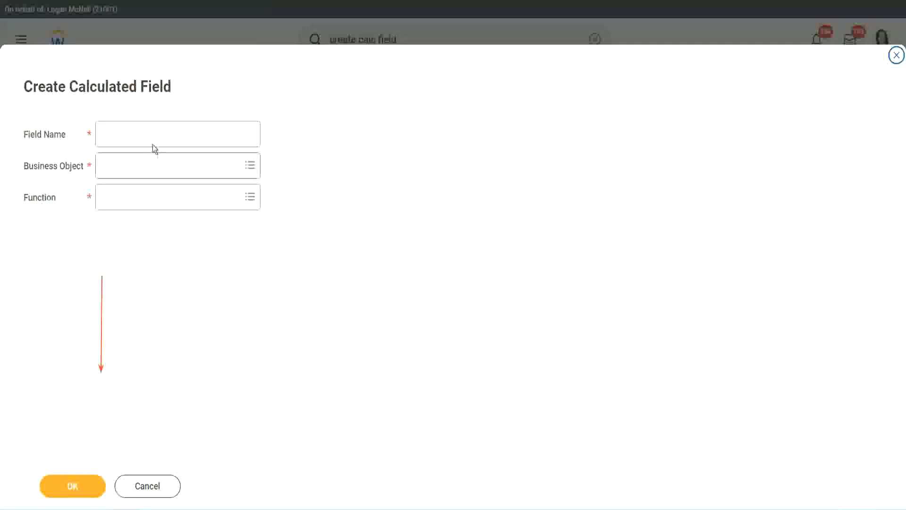
click(145, 133)
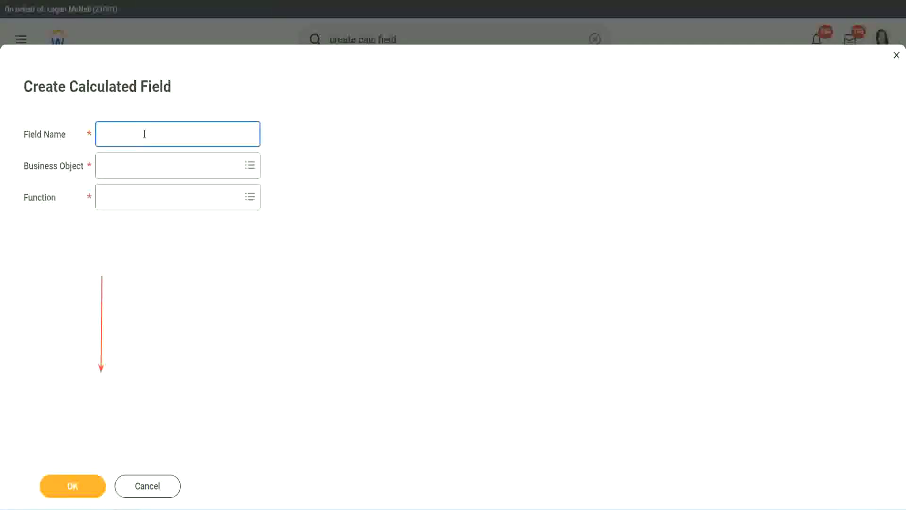
key(ctrl+v)
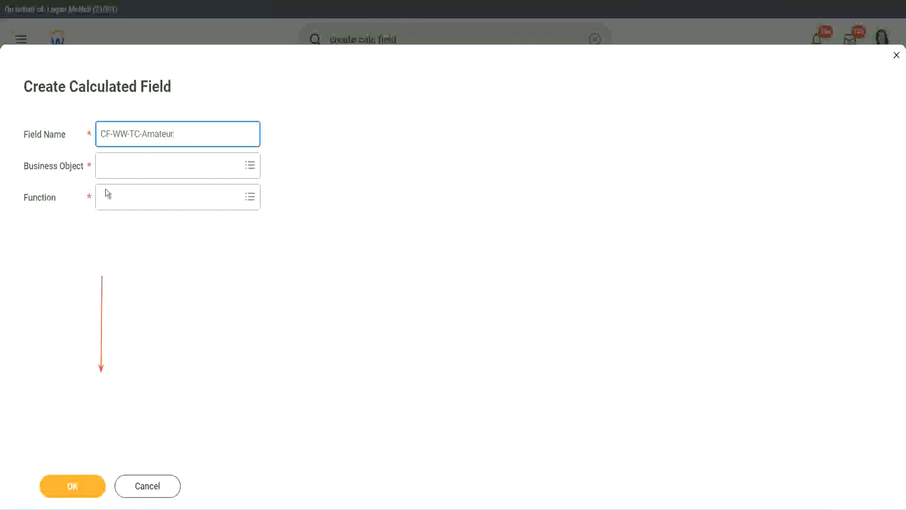
double_click(174, 135)
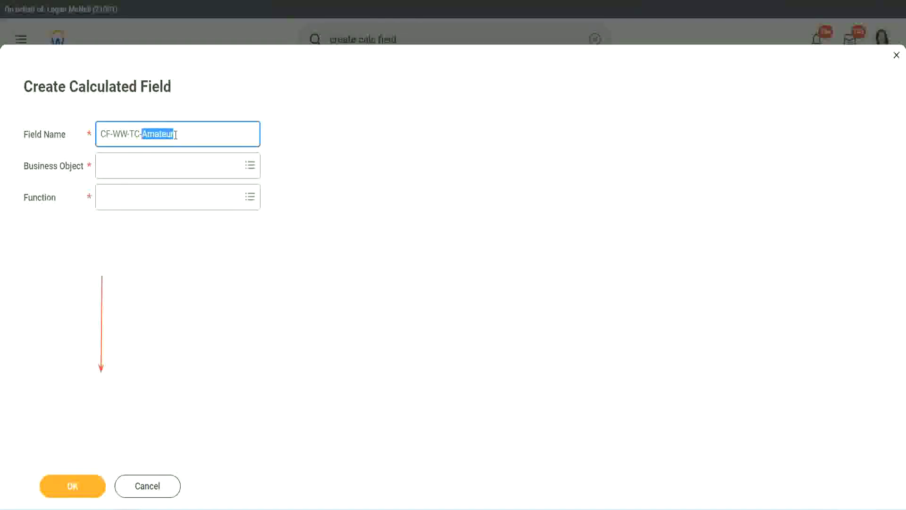
text(Exper)
text(ienced)
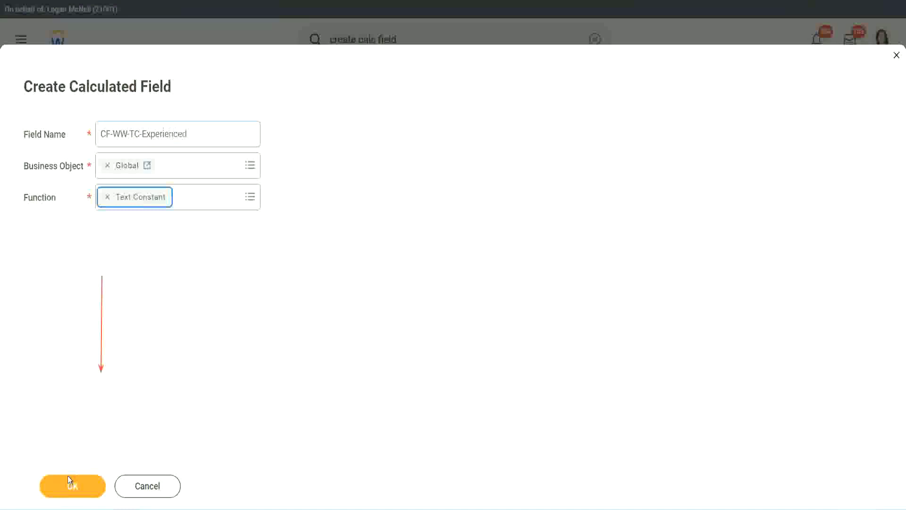
- Continue with the Global business object and Text Constant function, and save the field with the text constant Experienced
click(67, 474)
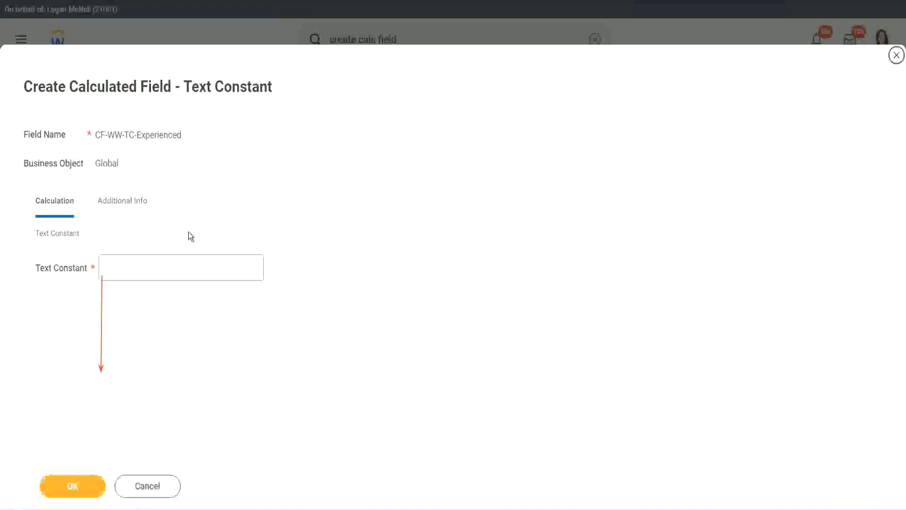
click(140, 267)
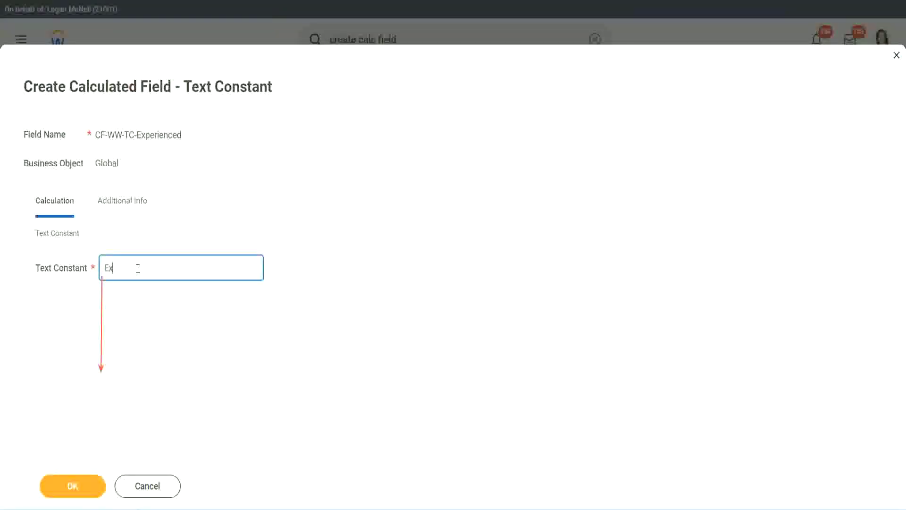
click(74, 487)
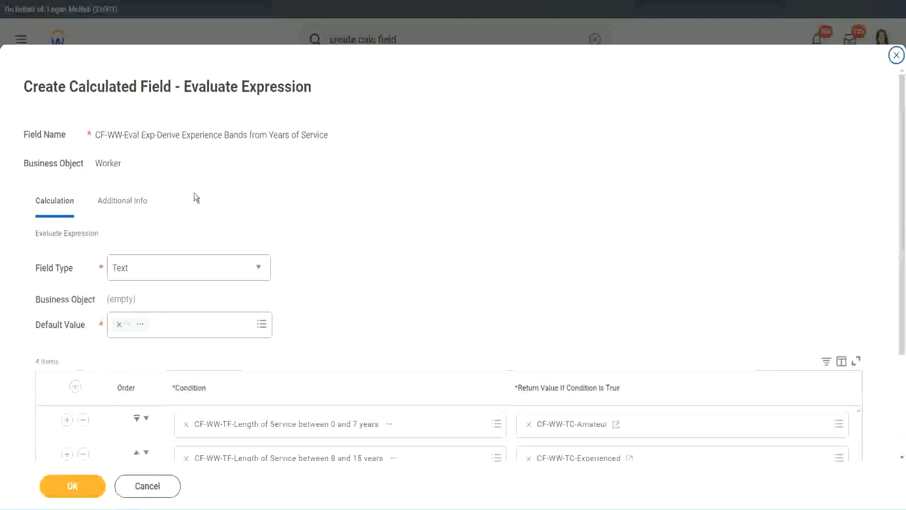
- Start a calculated field for the third row's return value, paste CF-WW-TC-Amateur as its name, and check the band names in Notepad++
scroll(418, 246, down, 3)
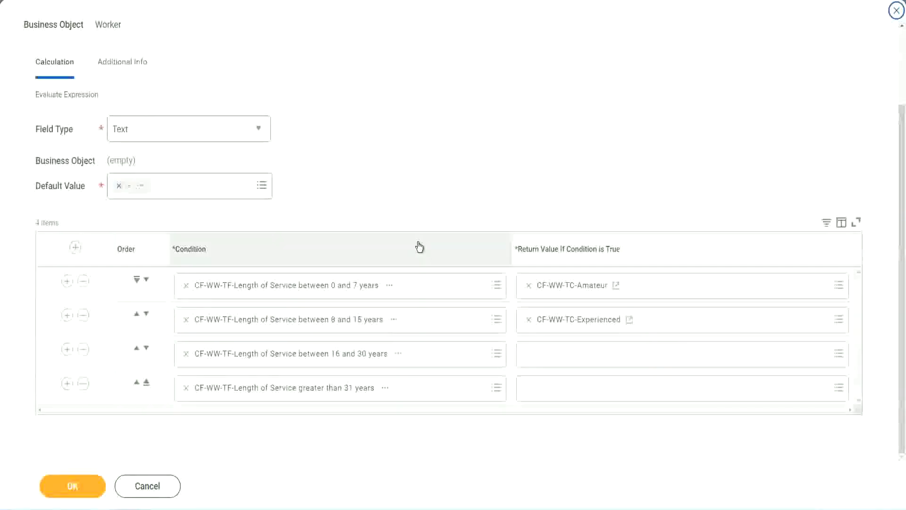
click(565, 359)
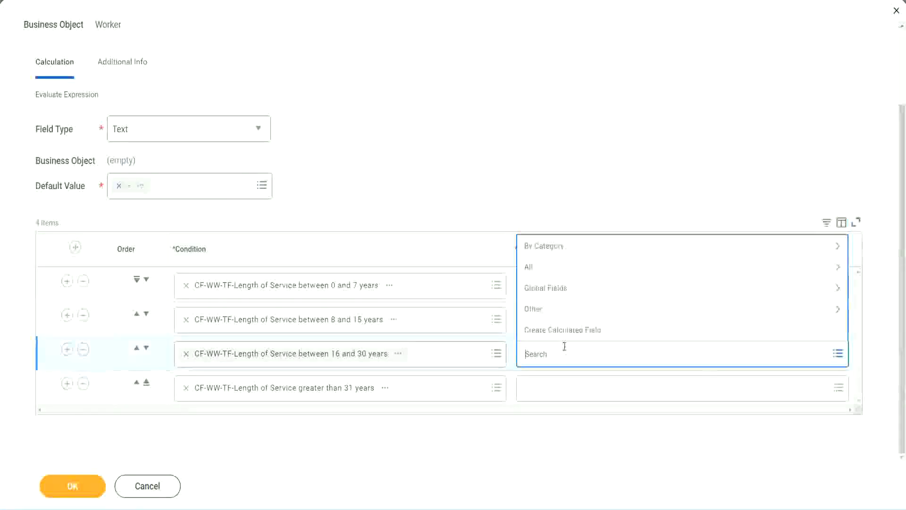
click(571, 330)
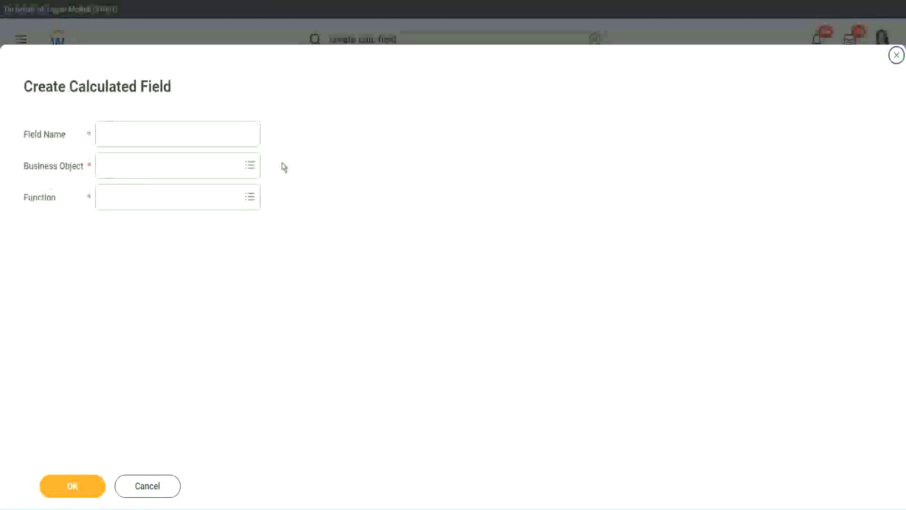
click(192, 134)
text(CF-WW-TC-Amateur)
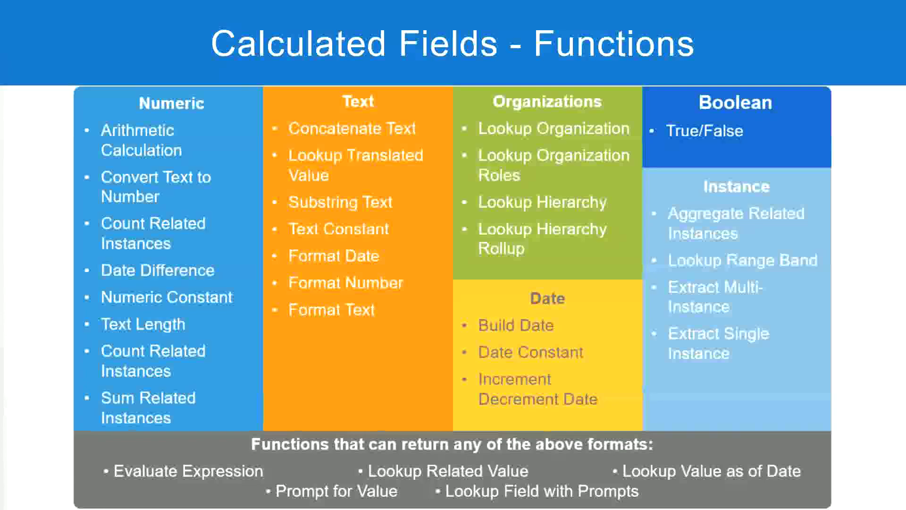
key(alt+Tab)
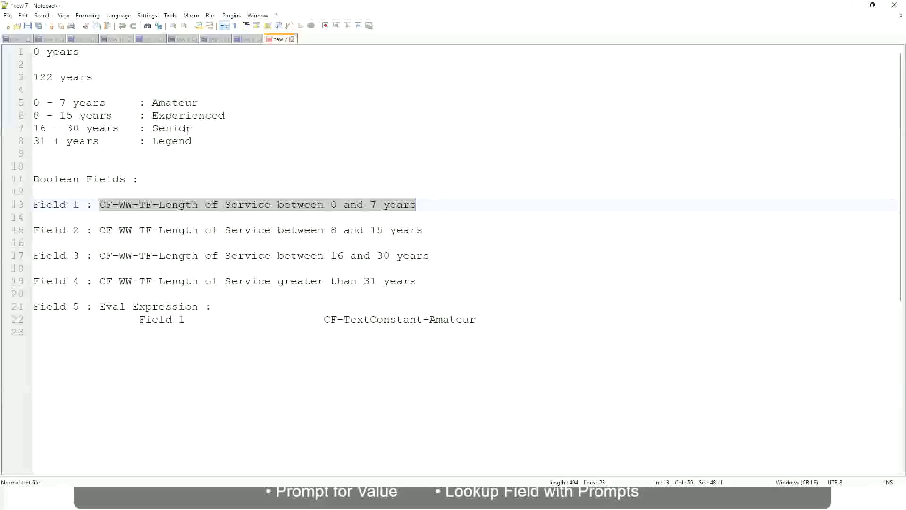
key(alt+Tab)
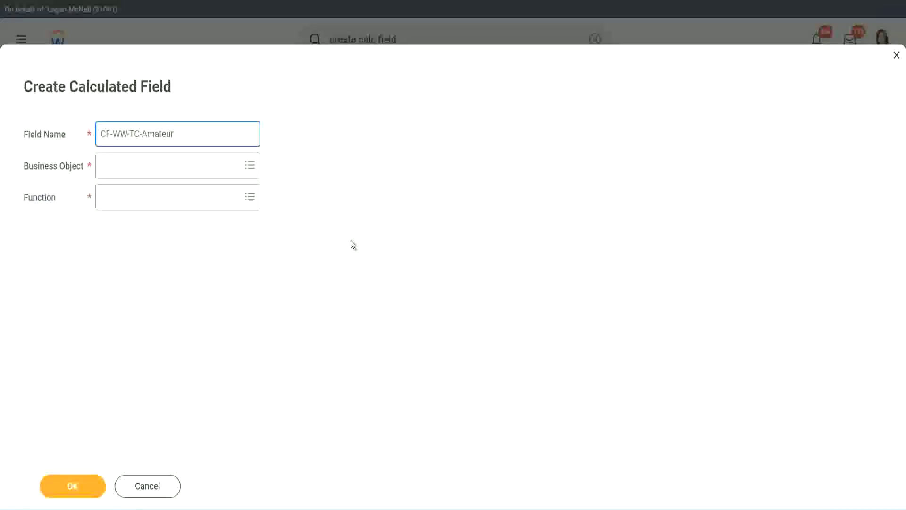
- Set the new field's business object to Global and change its name to CF-WW-TC-Senior
click(104, 166)
text(global)
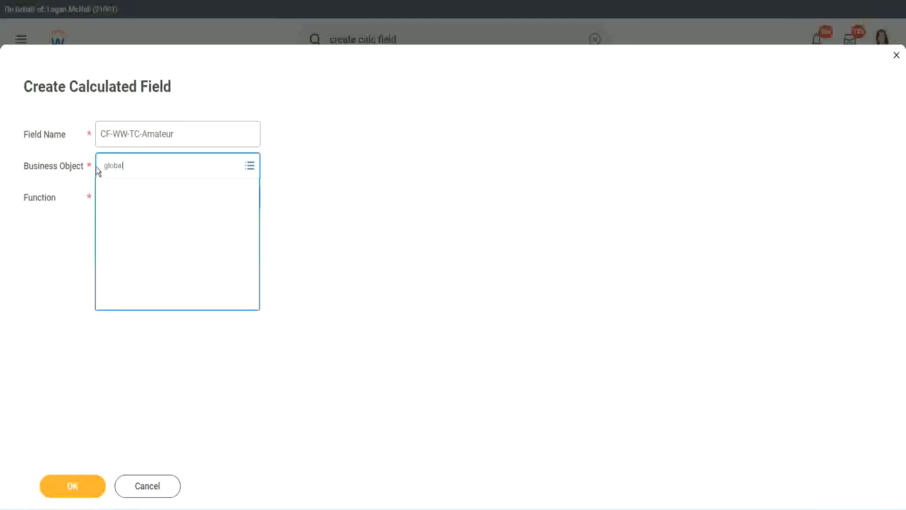
click(149, 136)
double_click(151, 134)
text(S)
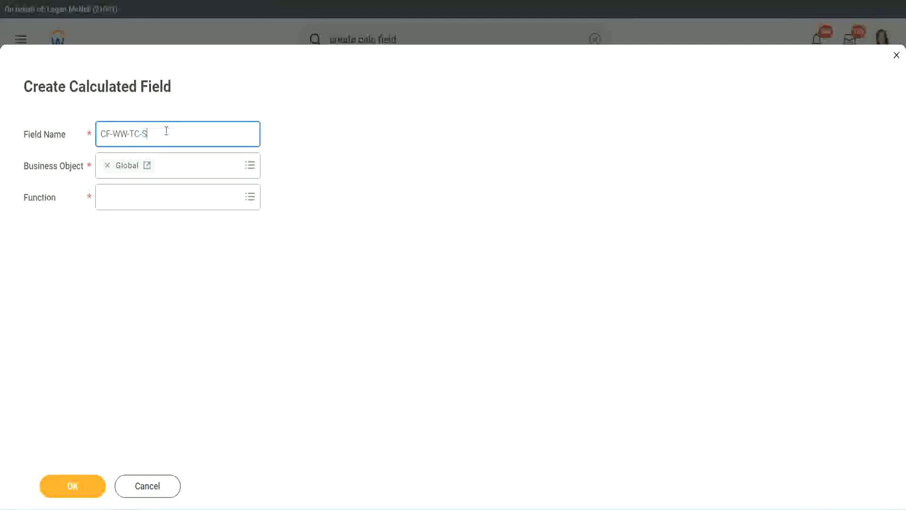
text(enior)
- Set the function to Text Constant and save the CF-WW-TC-Senior field with the text constant Senior
click(145, 206)
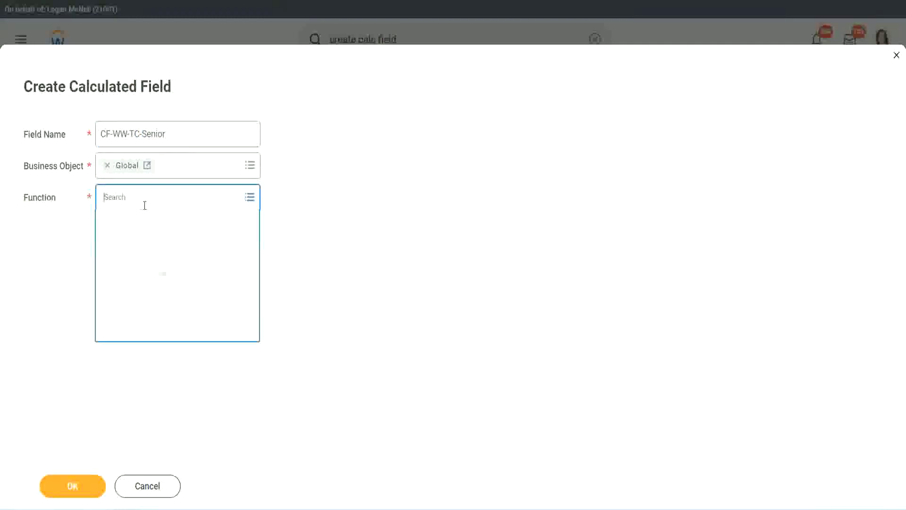
text(tc)
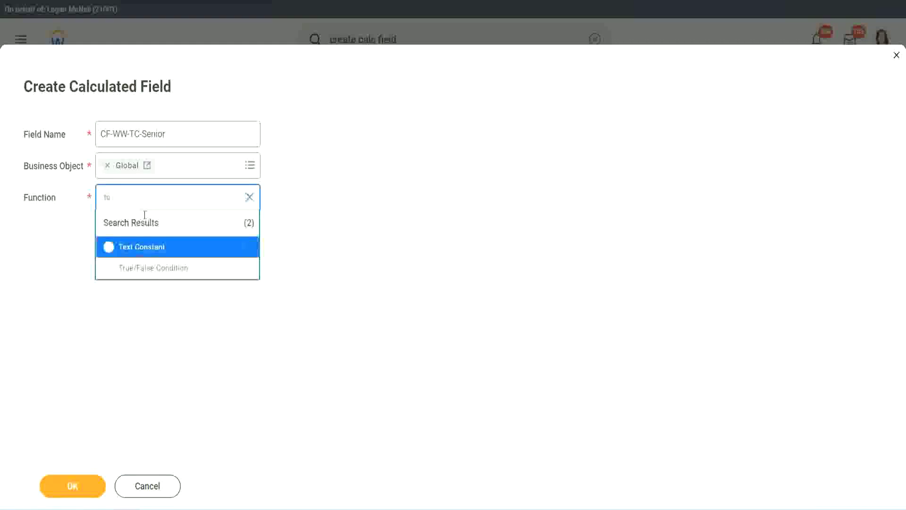
click(140, 246)
click(80, 487)
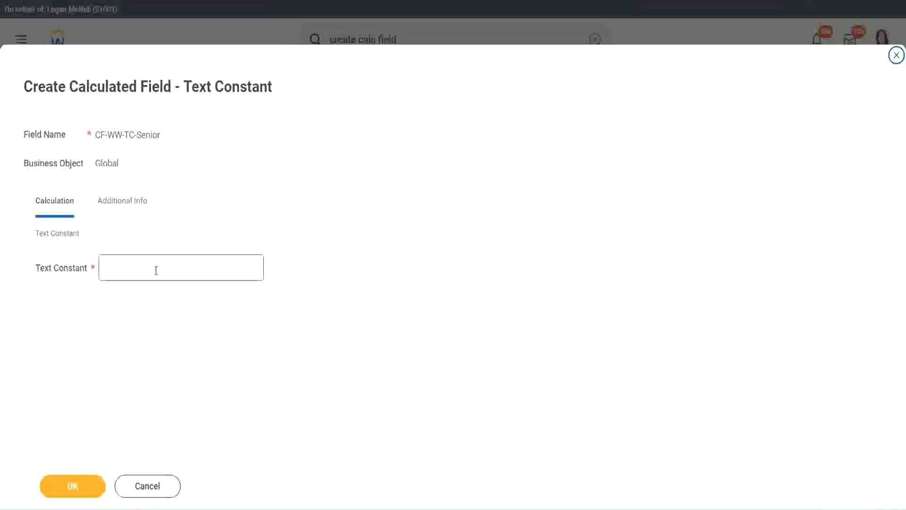
click(153, 265)
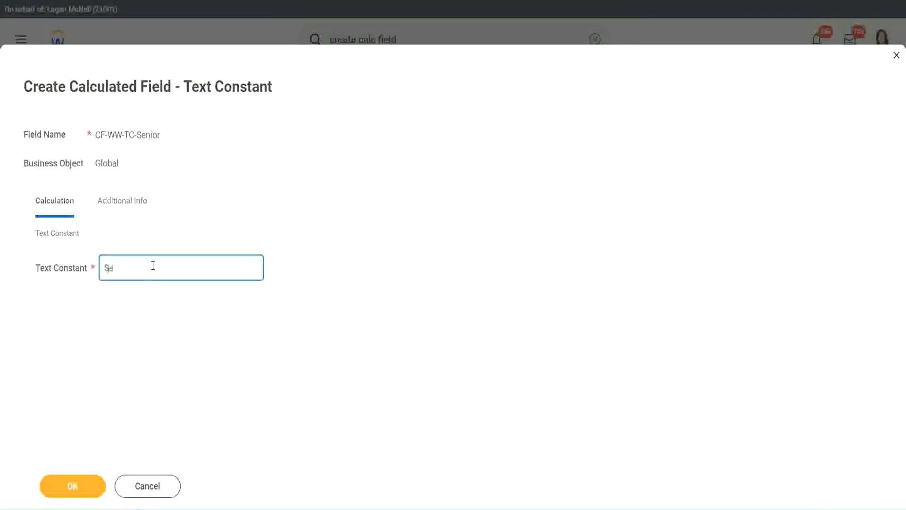
click(90, 478)
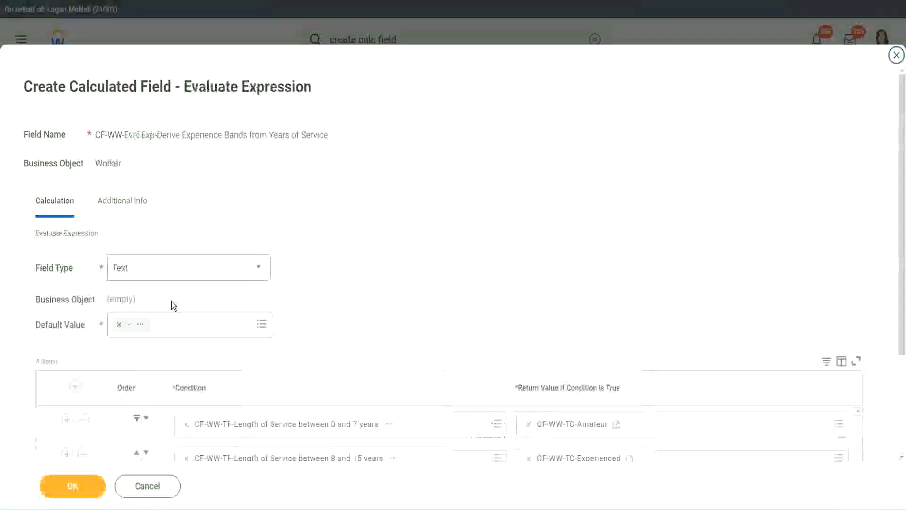
- Copy the third row's return field name, CF-WW-TC-Senior, and start a calculated field for the fourth row's return value
scroll(655, 338, down, 3)
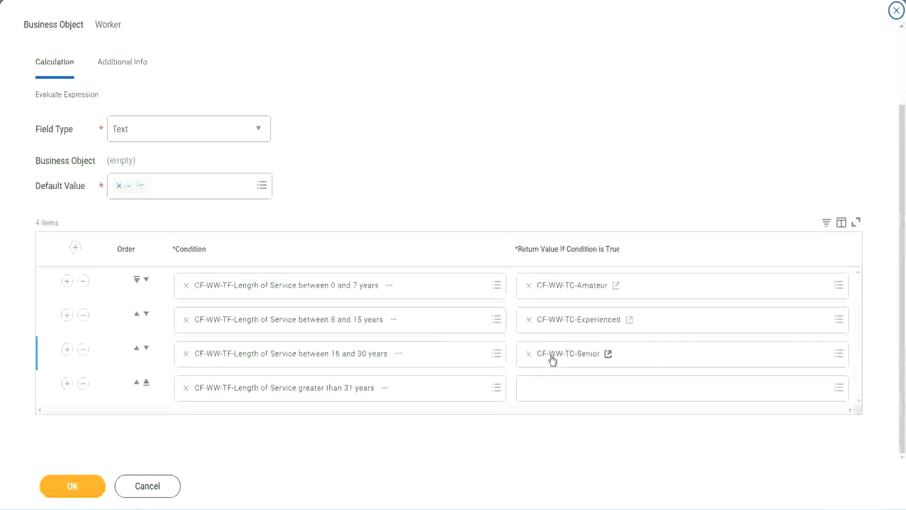
right_click(551, 356)
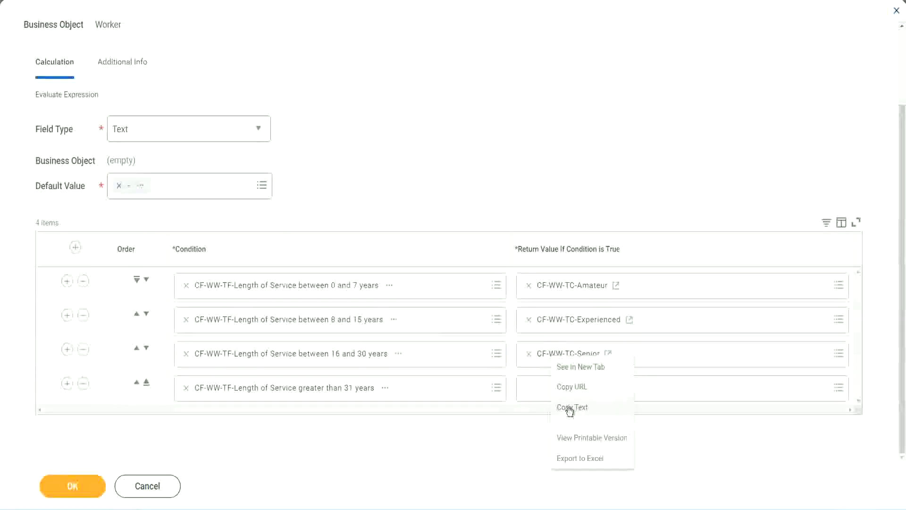
click(548, 404)
click(550, 388)
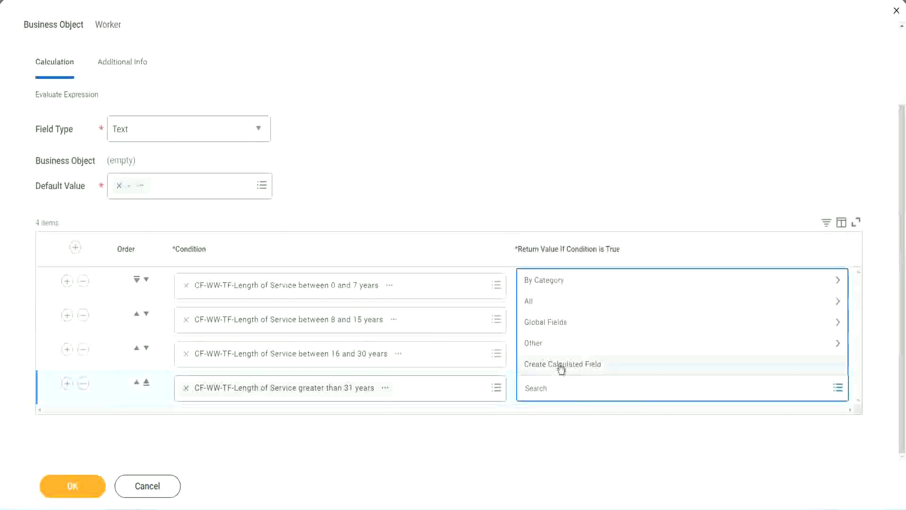
click(560, 366)
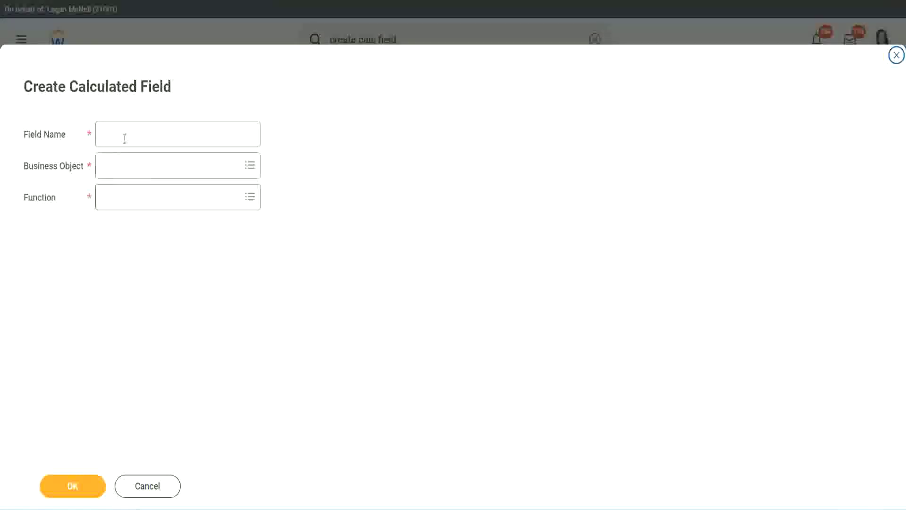
- Name the new calculated field CF-WW-TC-Legend and set its business object to Global
click(124, 138)
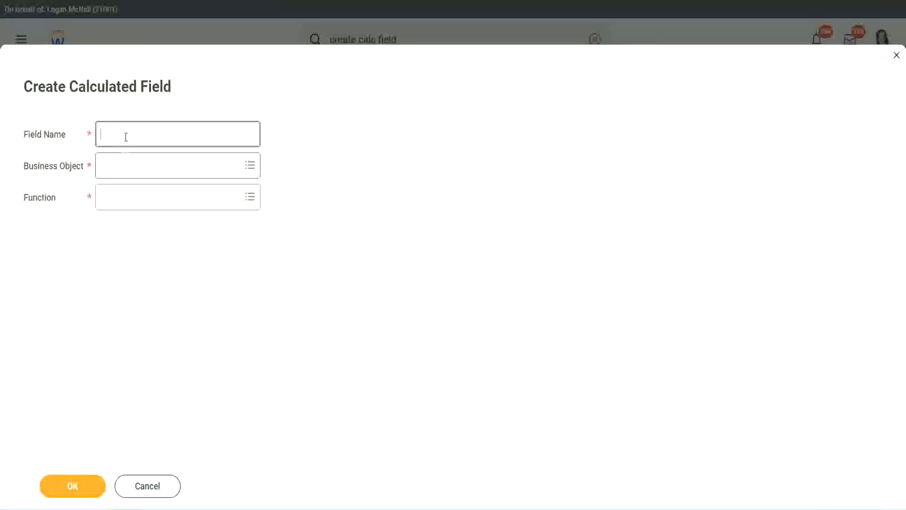
key(ctrl+v)
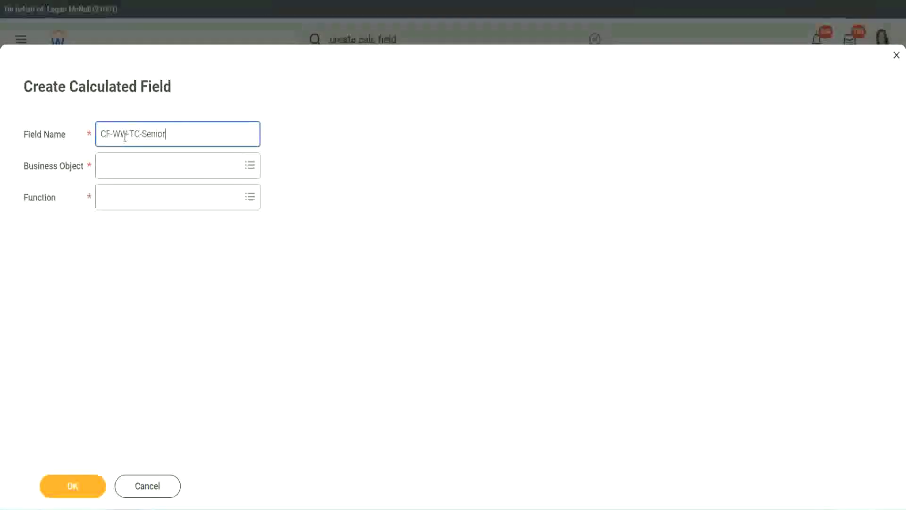
key(ctrl+shift+Left)
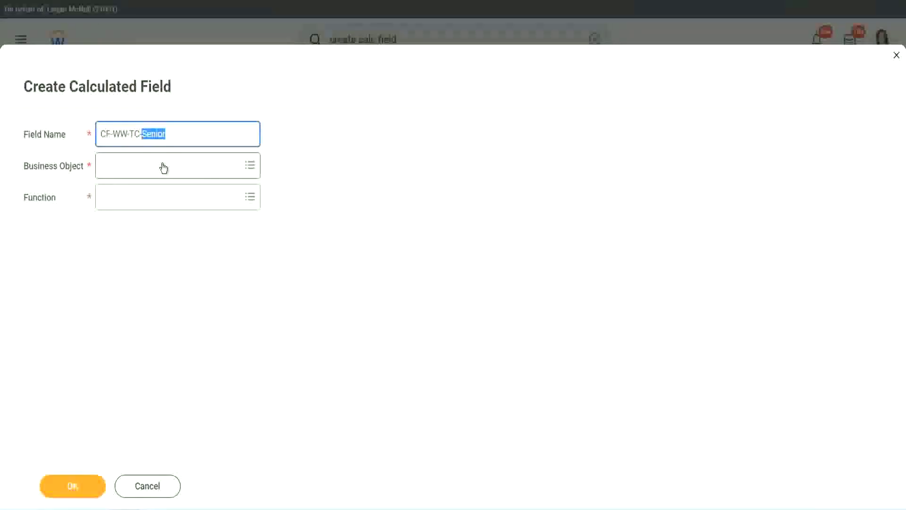
text(Legend)
click(127, 172)
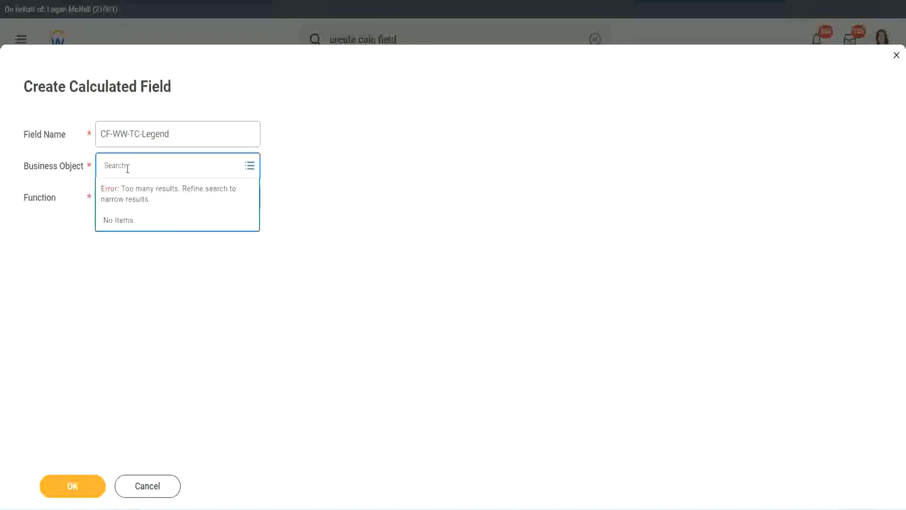
text(W)
text(lobal)
key(Return)
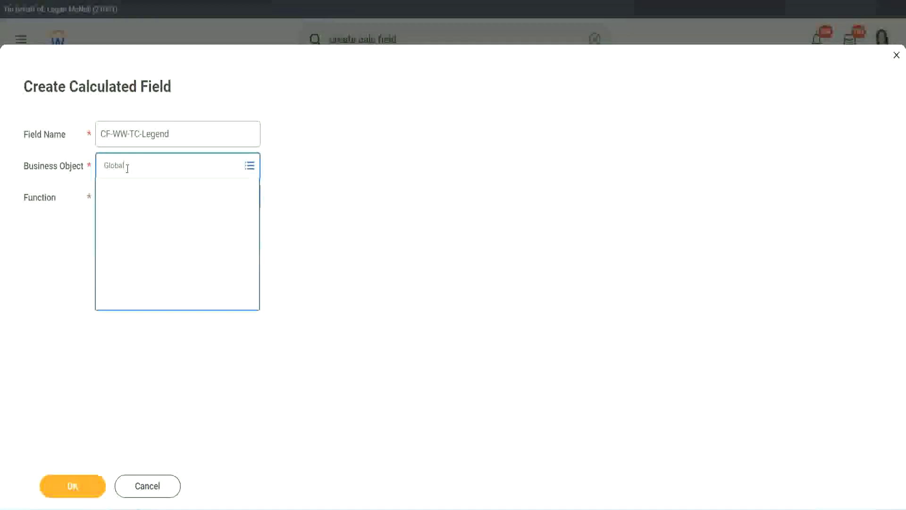
click(134, 217)
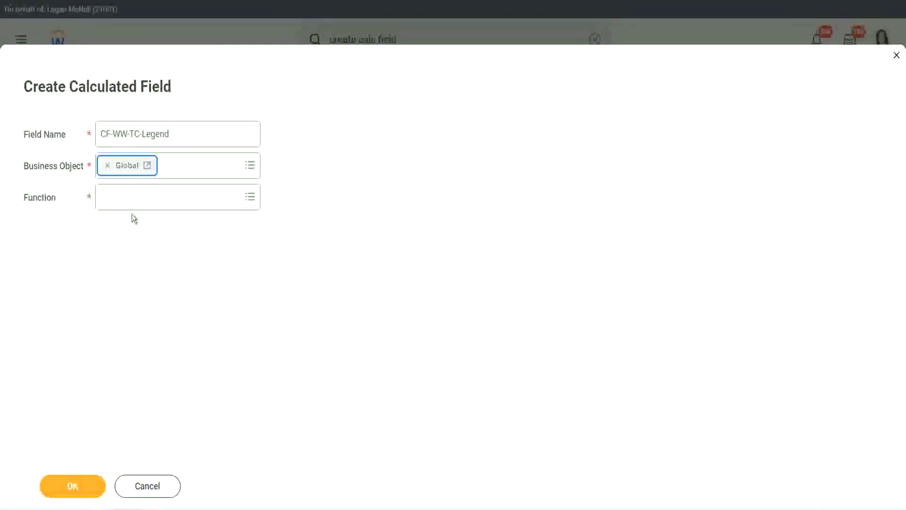
- Set the function to Text Constant and save the CF-WW-TC-Legend field with the text constant Legend
click(131, 198)
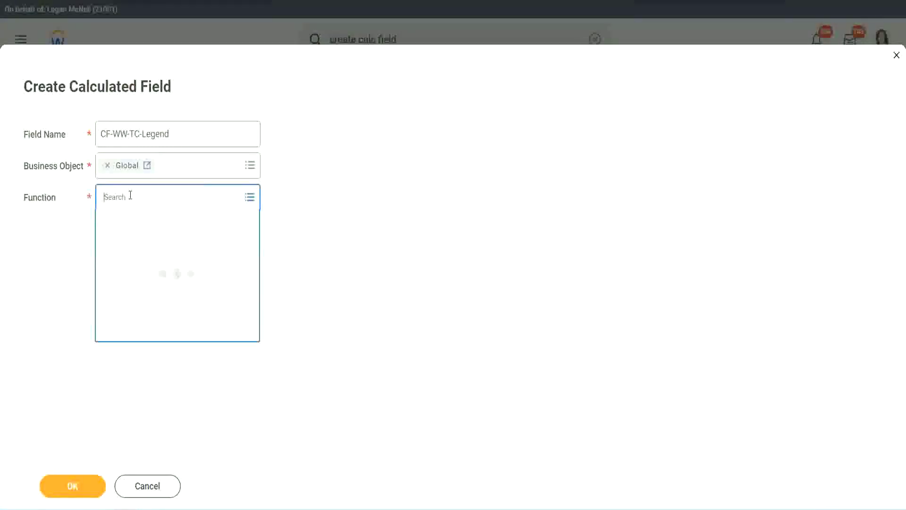
text(te)
key(Return)
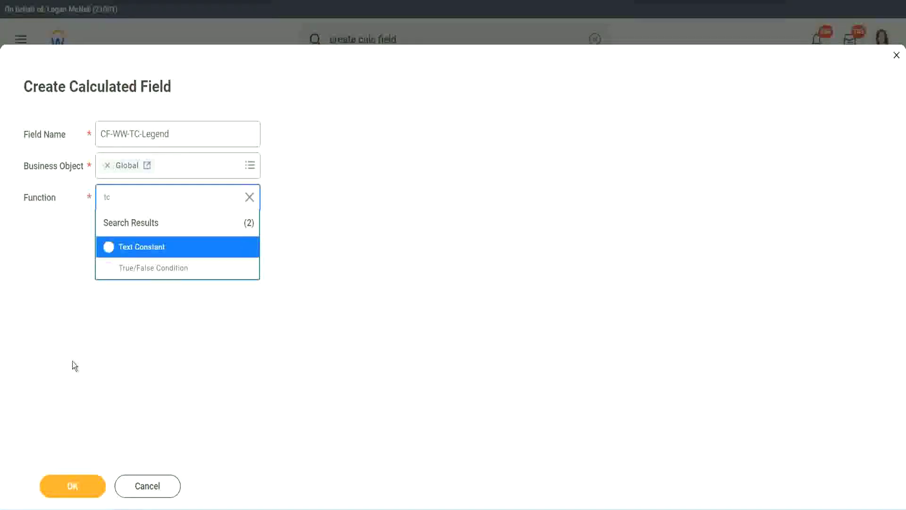
click(162, 252)
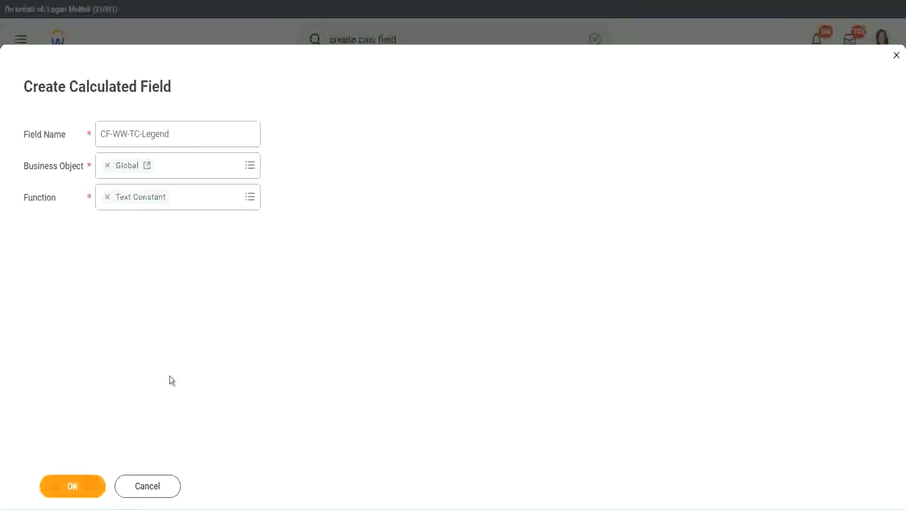
click(124, 258)
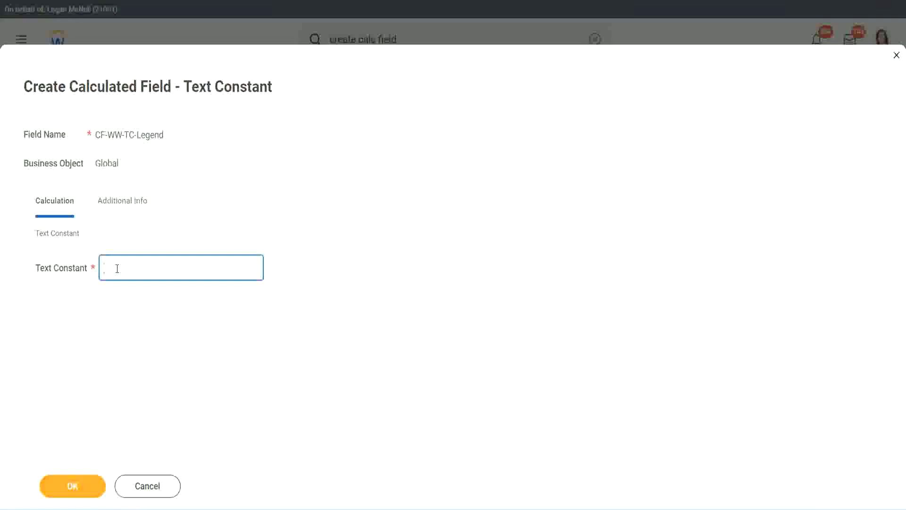
text(Legend)
click(75, 486)
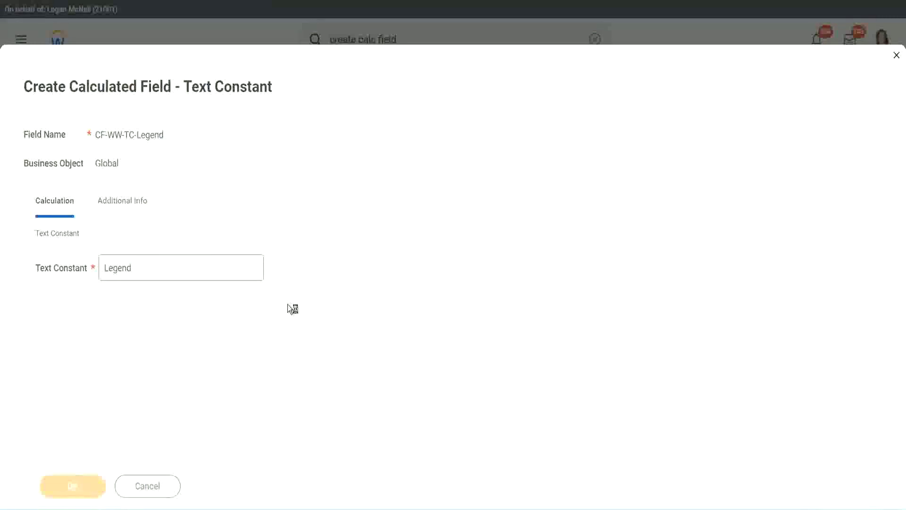
- Review the Evaluate Expression field type, conditions and return values, and save the calculated field
scroll(479, 253, down, 3)
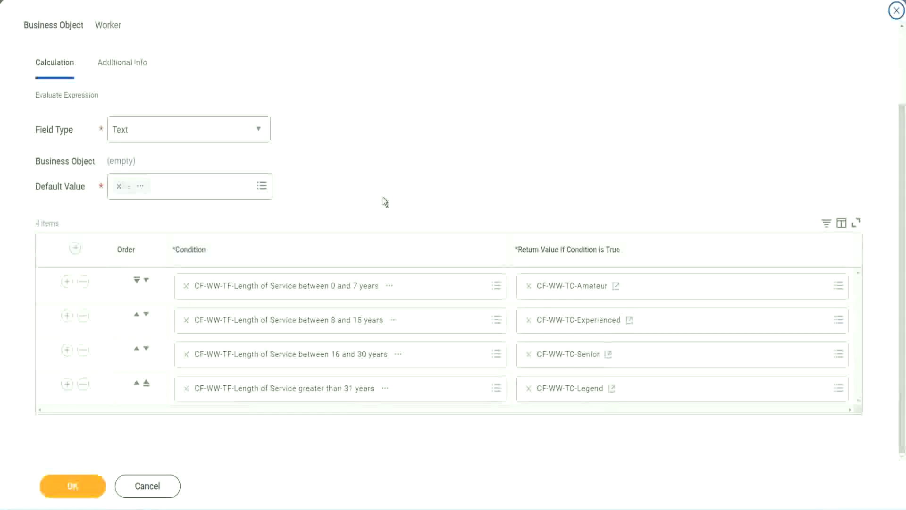
scroll(384, 190, up, 1)
scroll(383, 189, up, 1)
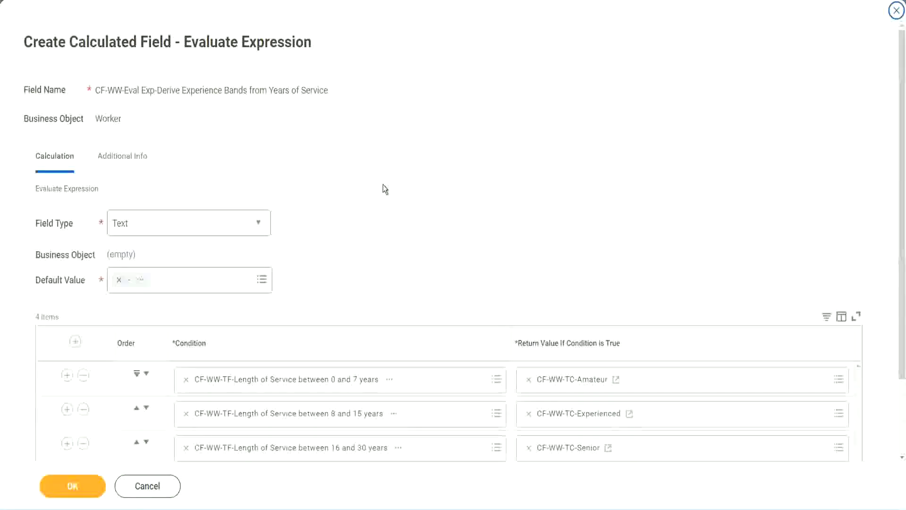
scroll(383, 188, down, 2)
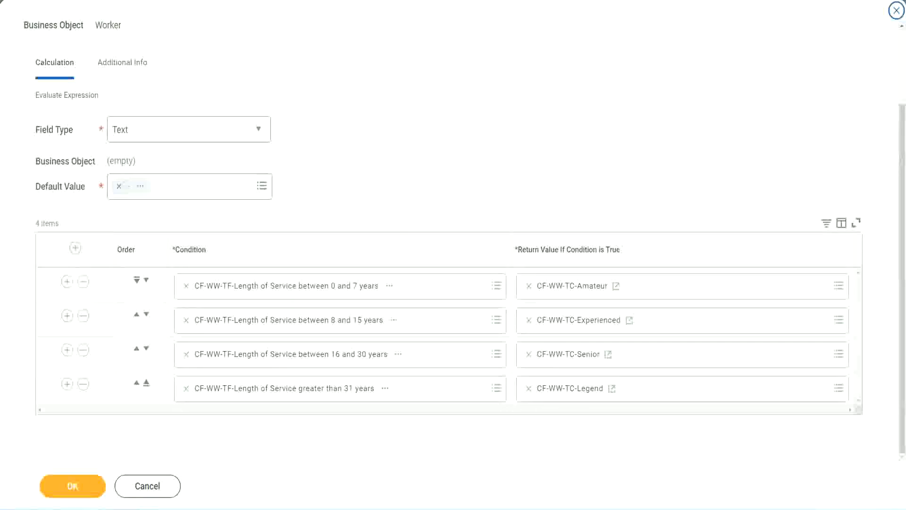
drag(581, 132, 588, 227)
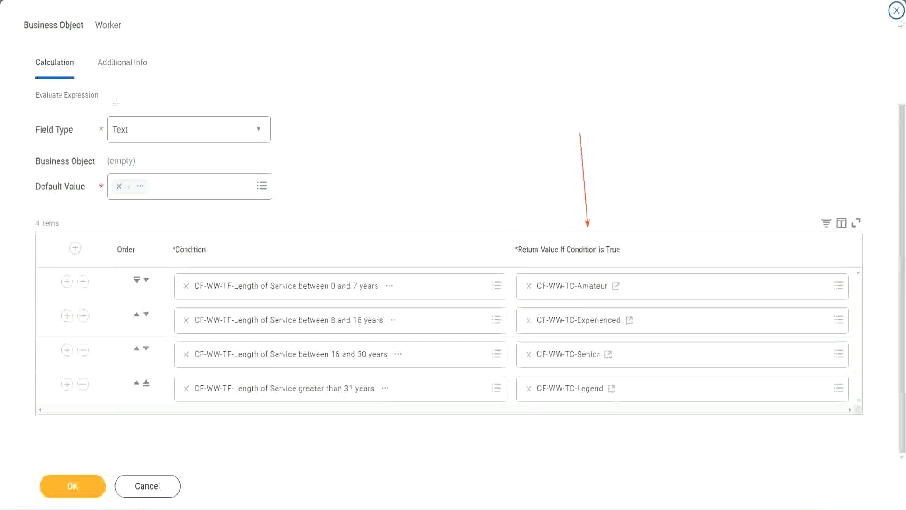
drag(112, 81, 116, 114)
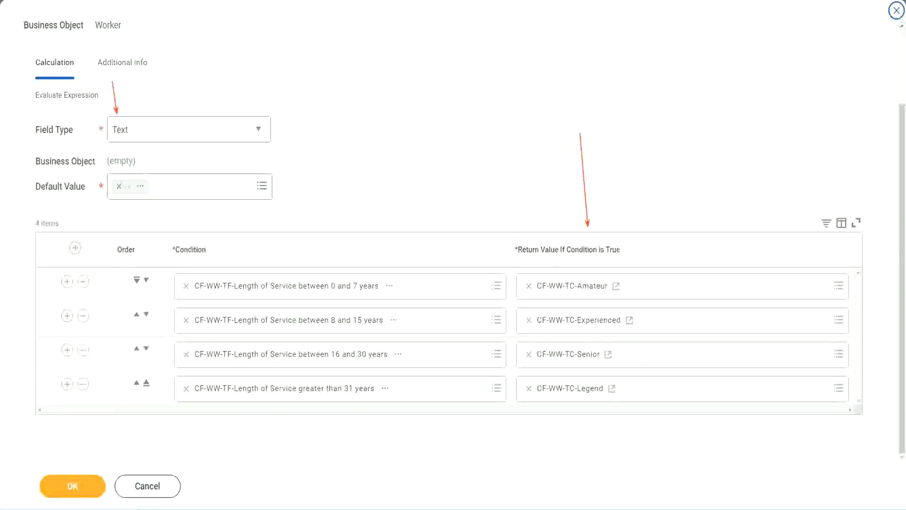
click(79, 486)
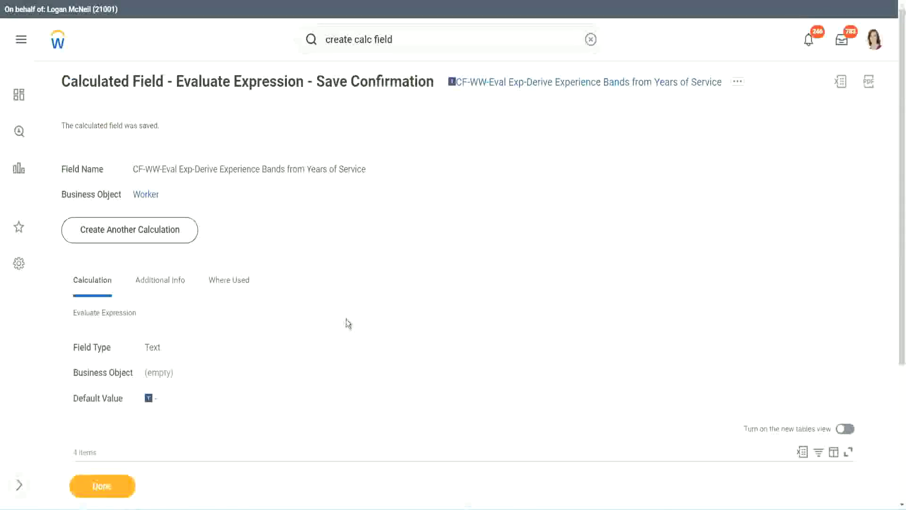
- Check the saved condition rows, copy the Evaluate Expression field's name, and close the save confirmation
scroll(347, 321, down, 4)
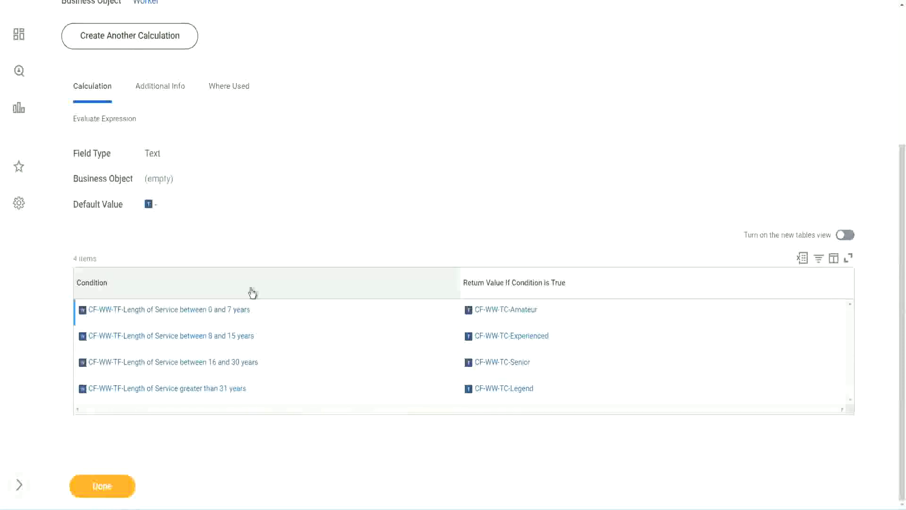
scroll(250, 289, up, 4)
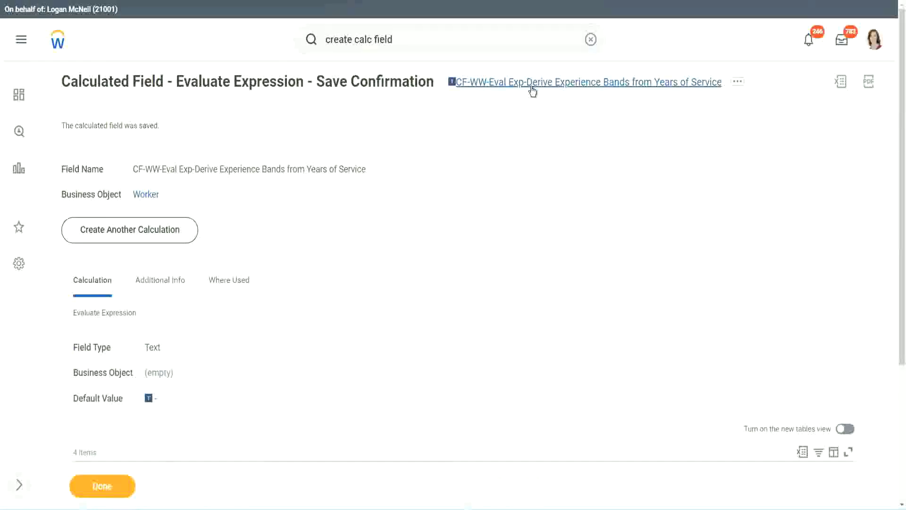
click(554, 140)
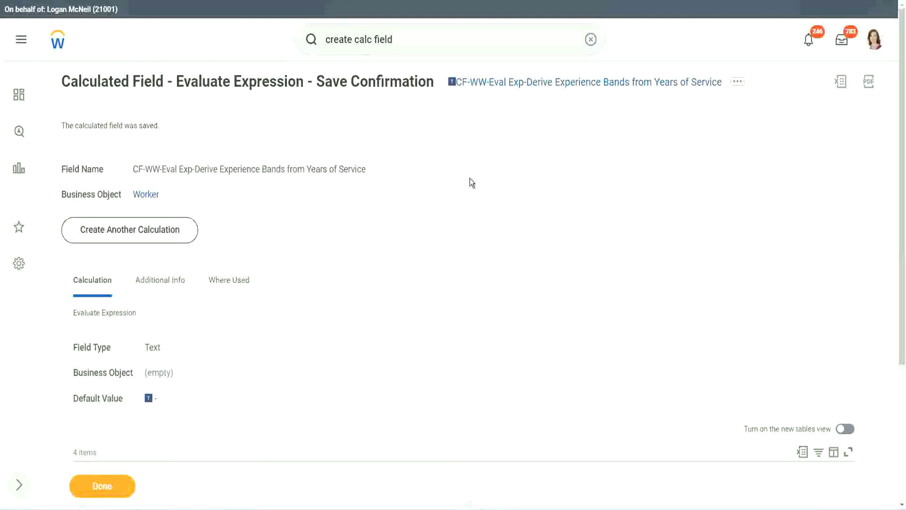
click(101, 487)
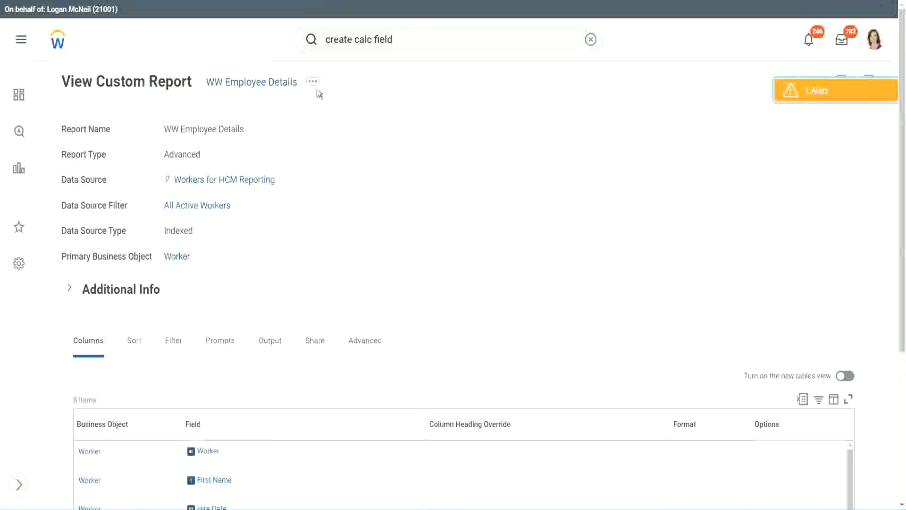
- Open the WW Employee Details custom report for editing at its column definitions
click(314, 84)
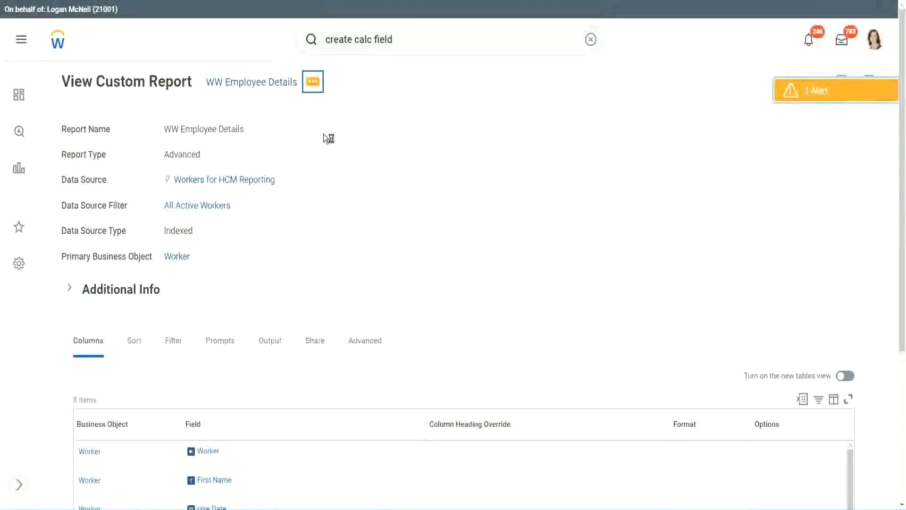
mouse_move(368, 135)
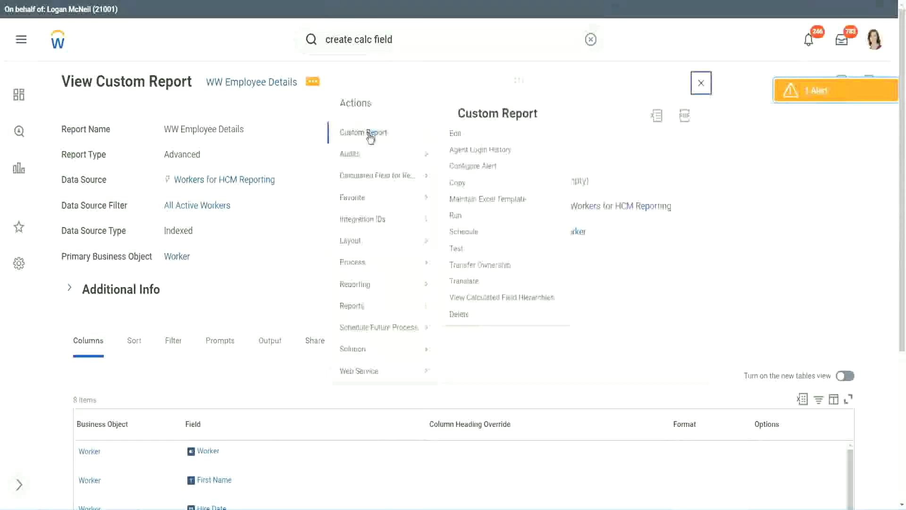
click(461, 138)
scroll(331, 204, down, 4)
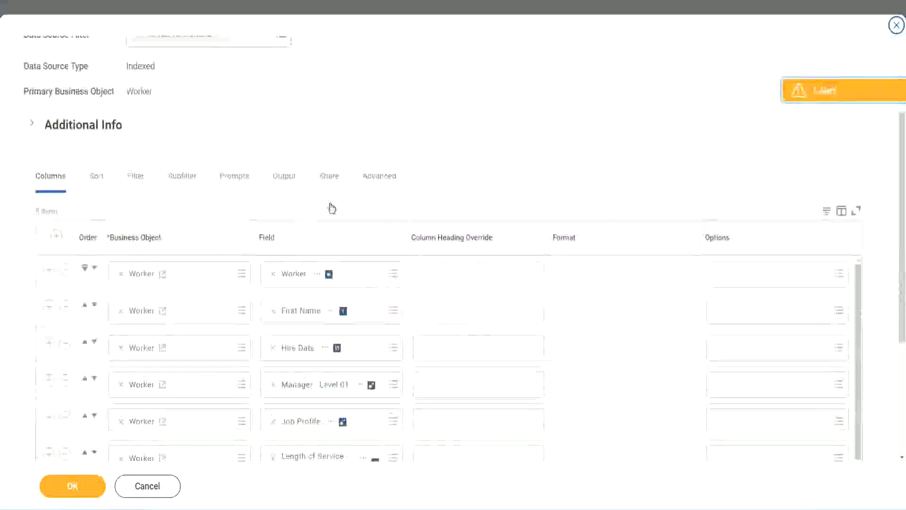
scroll(332, 208, down, 2)
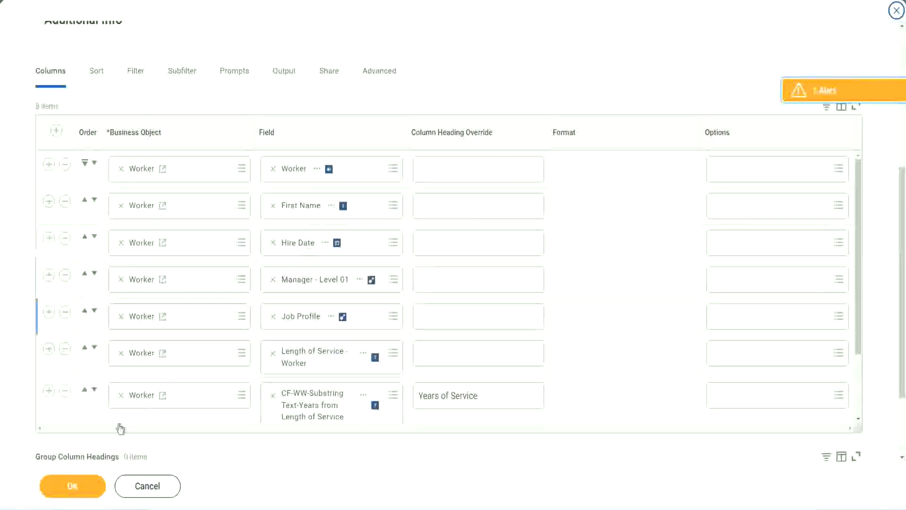
- Add a new Worker column row to the report and remove the CF-WW-Substring Text-Years from Length of Service column
click(49, 391)
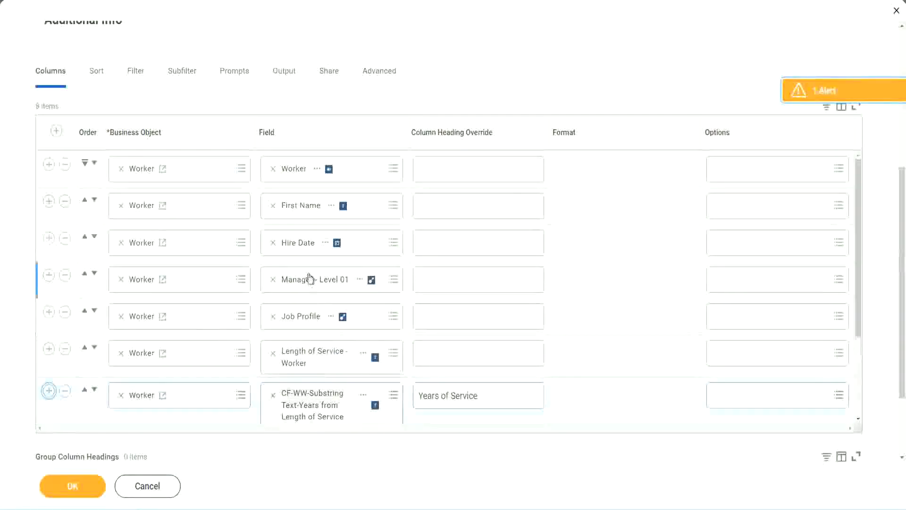
scroll(475, 309, down, 2)
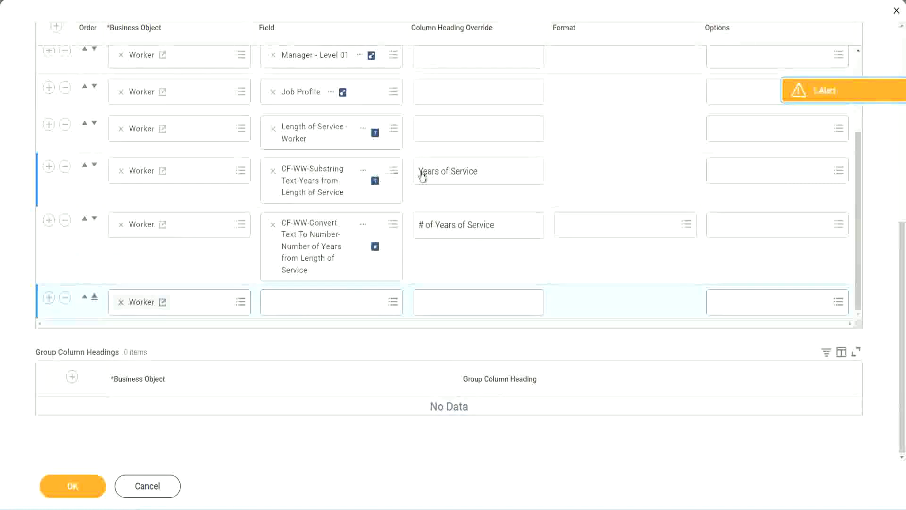
click(66, 167)
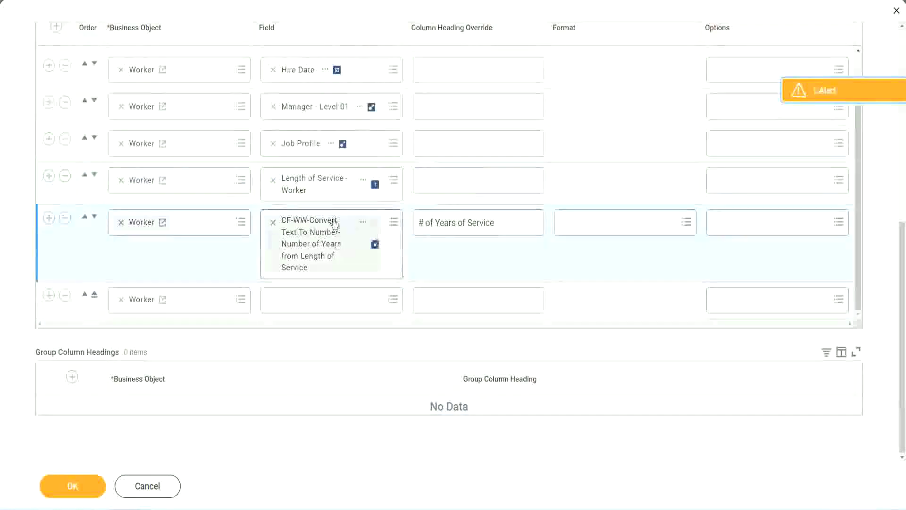
- Set the new column to CF-WW-Eval Exp-Derive Experience Bands from Years of Service with heading override Experience Bands, and save the report
click(296, 299)
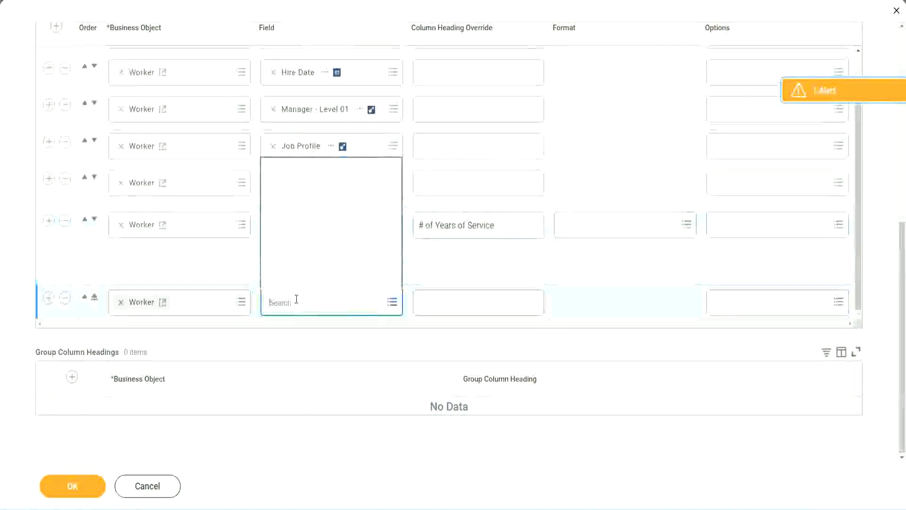
key(ctrl+v)
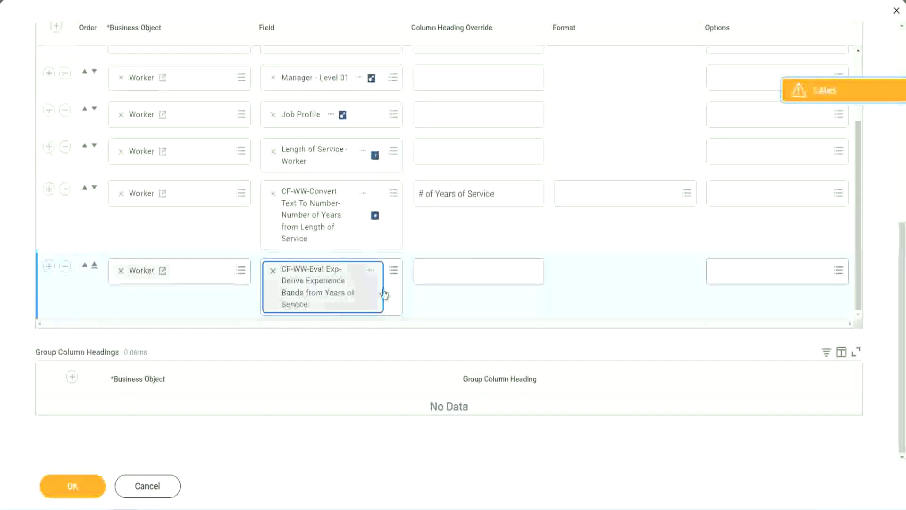
click(461, 272)
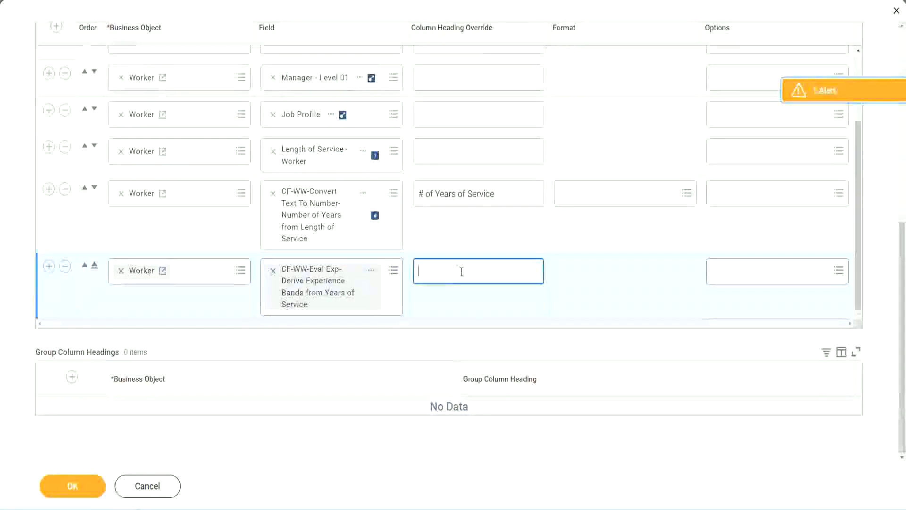
text(E)
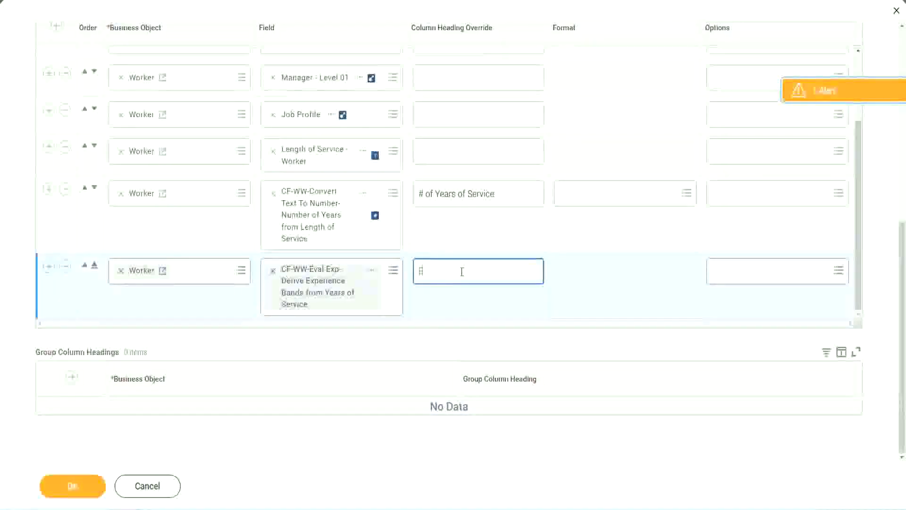
text(xperience)
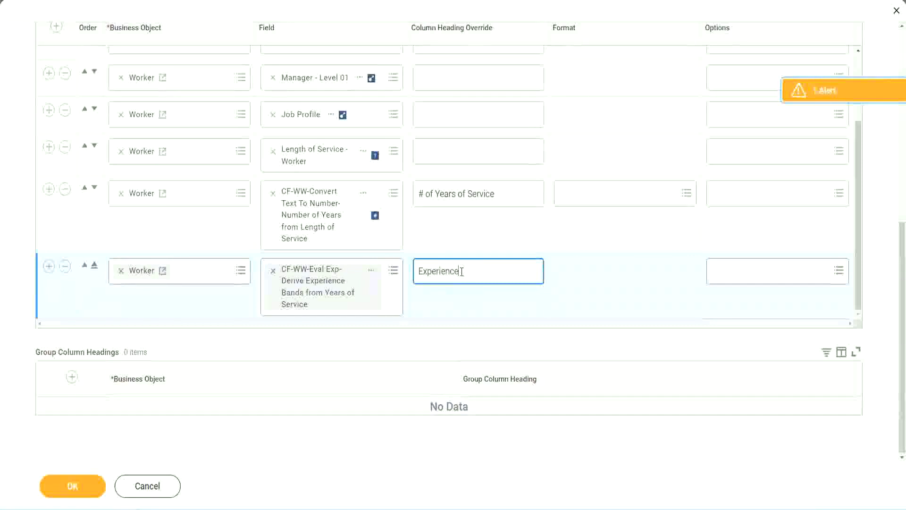
text( Bands)
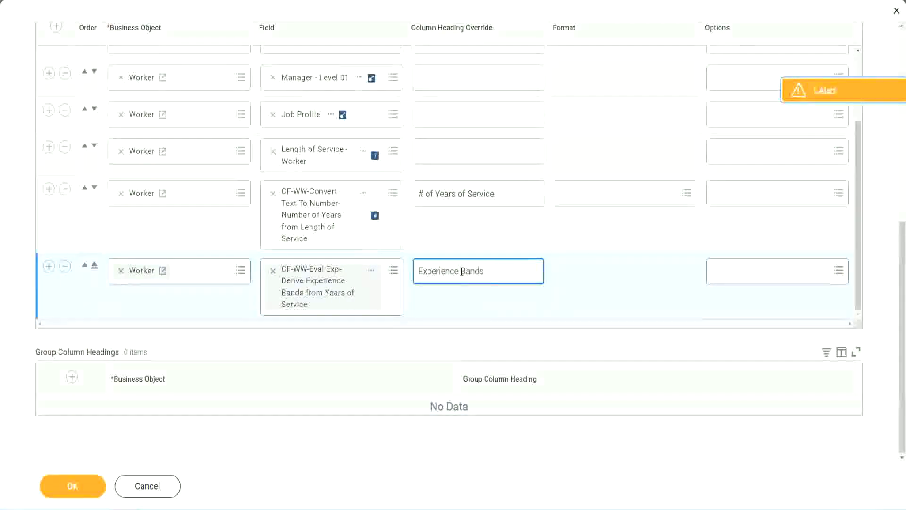
click(86, 487)
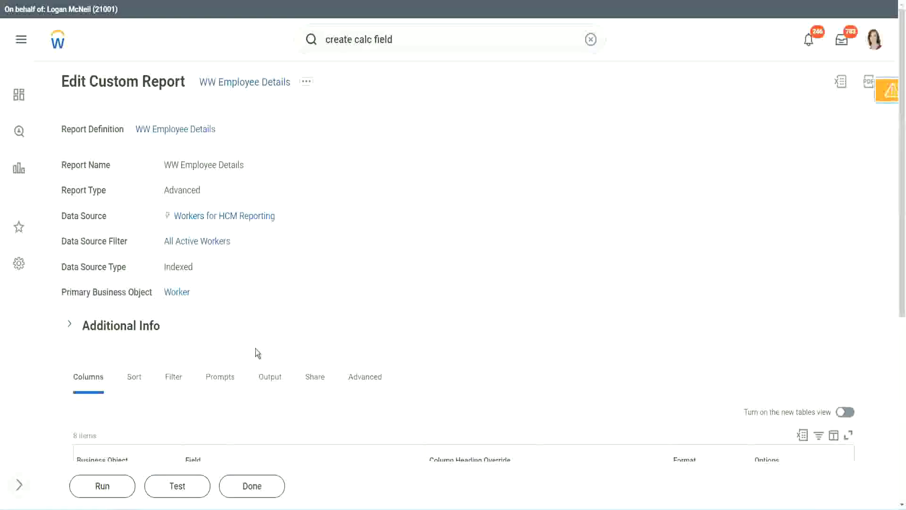
- Run the WW Employee Details report with the worker type, employee type and contingent worker type prompts left blank
scroll(282, 319, down, 4)
click(103, 485)
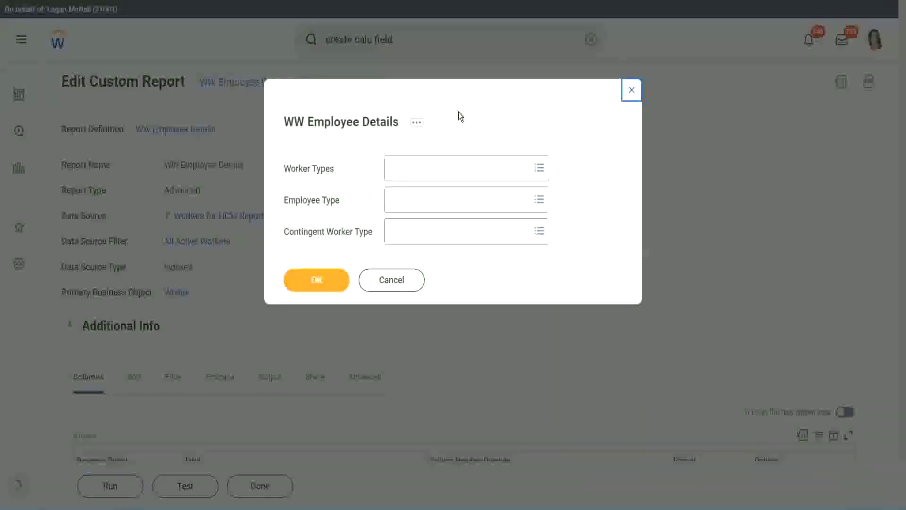
click(302, 280)
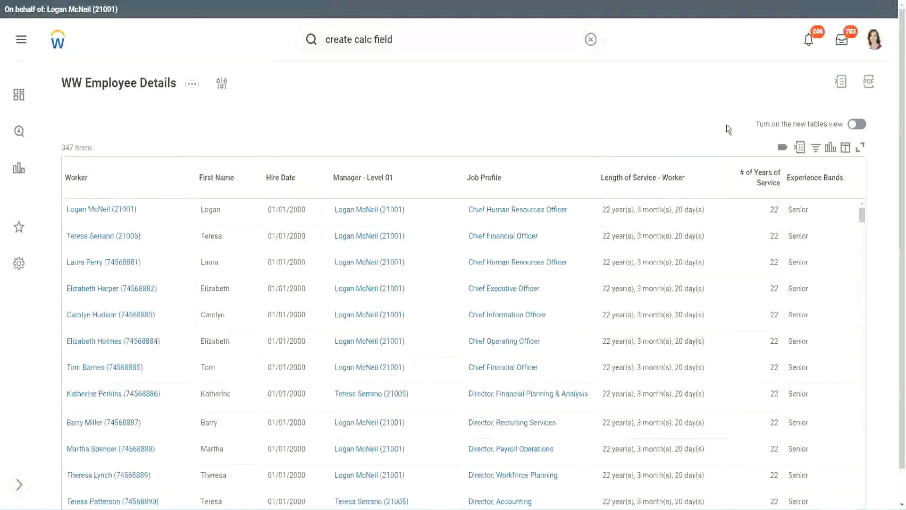
- Compare the first worker's years of service and experience band with the 16 - 30 years Senior line in the Notepad++ notes
scroll(726, 125, down, 1)
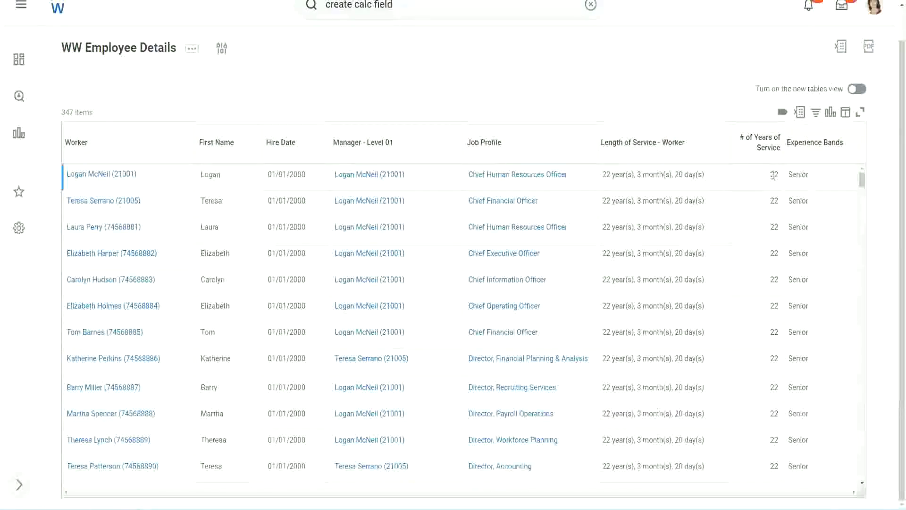
double_click(775, 175)
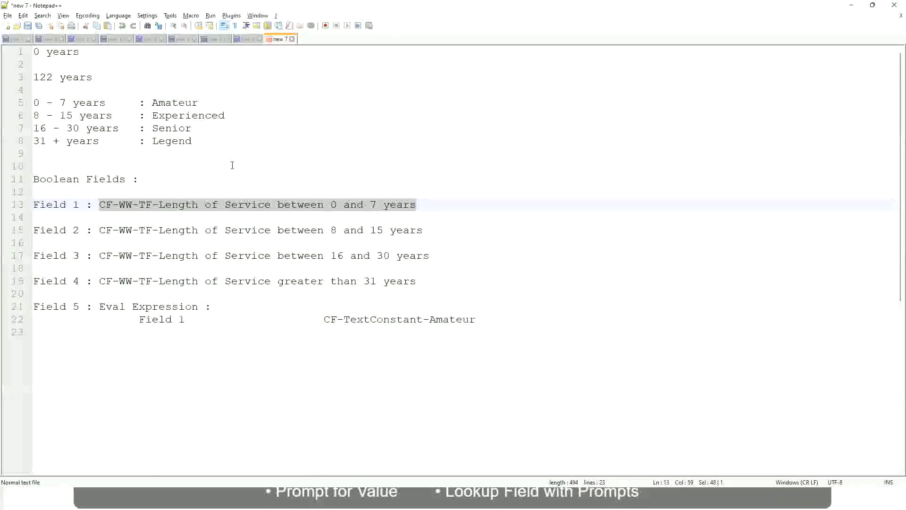
click(233, 165)
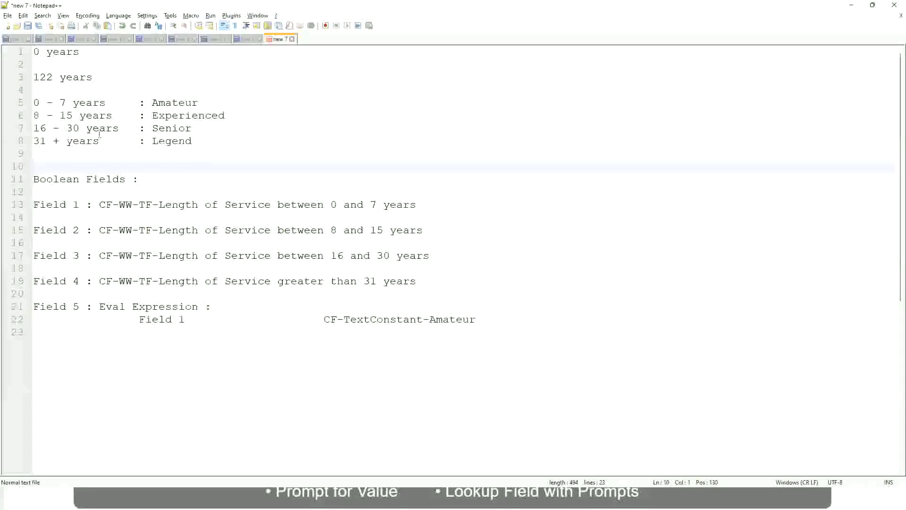
click(153, 128)
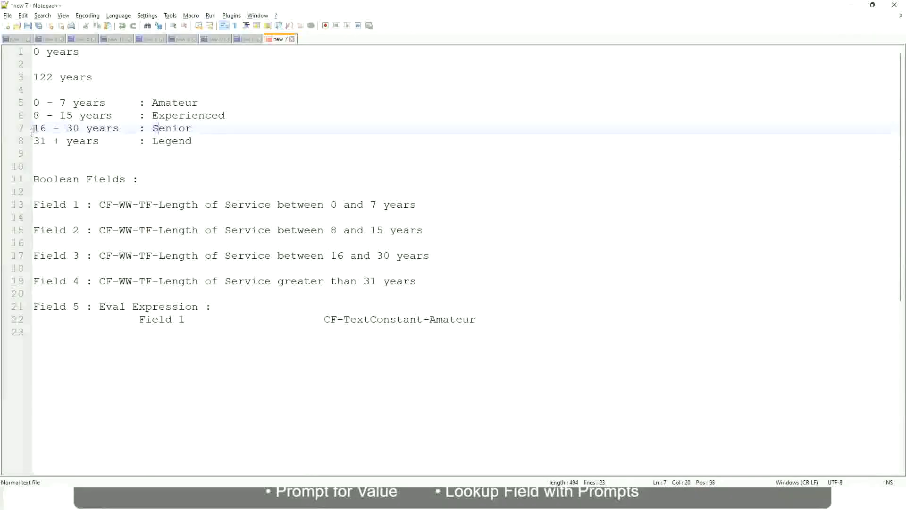
drag(32, 128, 88, 129)
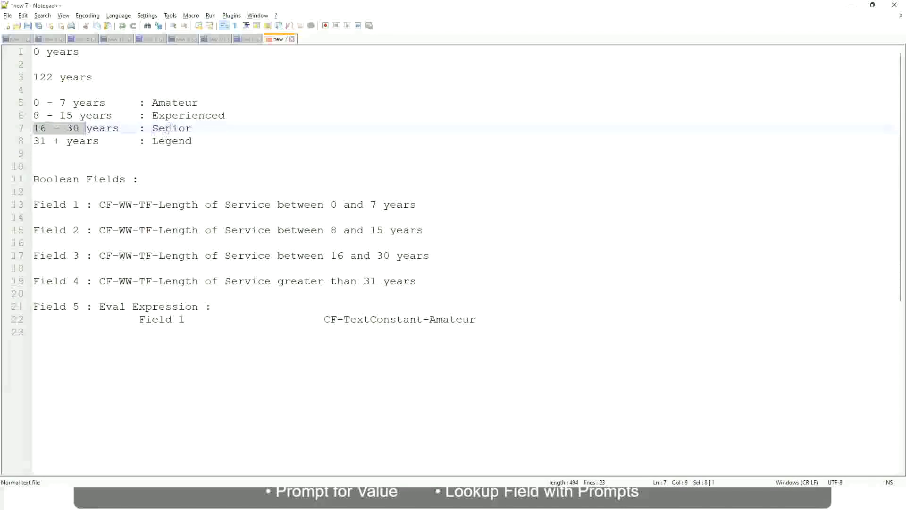
double_click(168, 128)
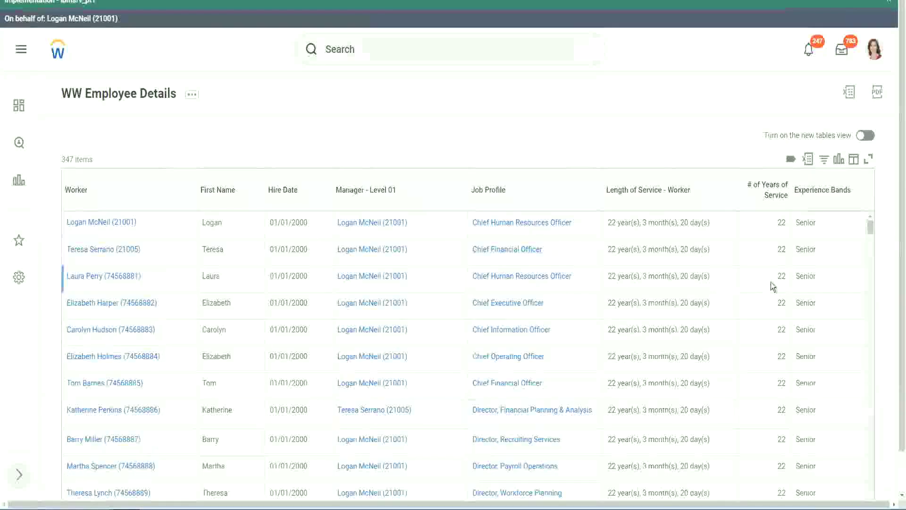
- Switch back to Workday and check the years of service against the experience bands down the report's worker rows
scroll(781, 285, down, 2)
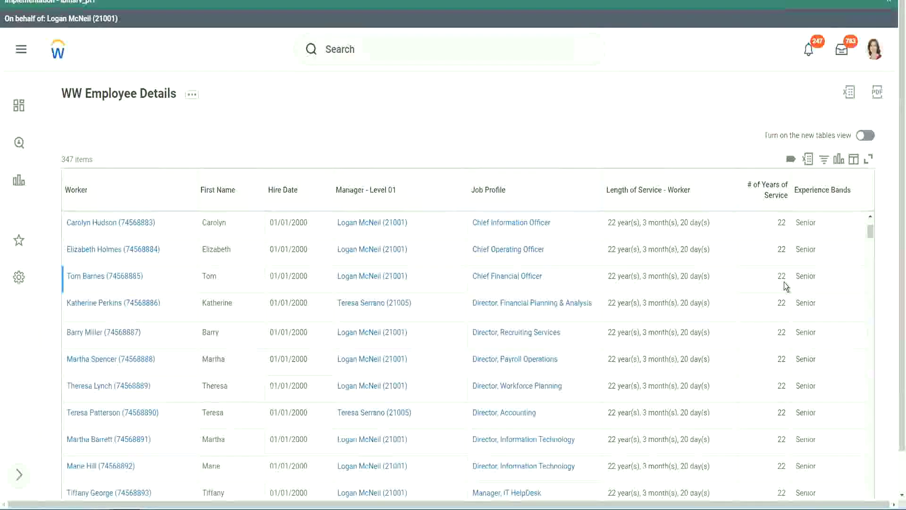
scroll(783, 288, down, 5)
scroll(791, 314, down, 5)
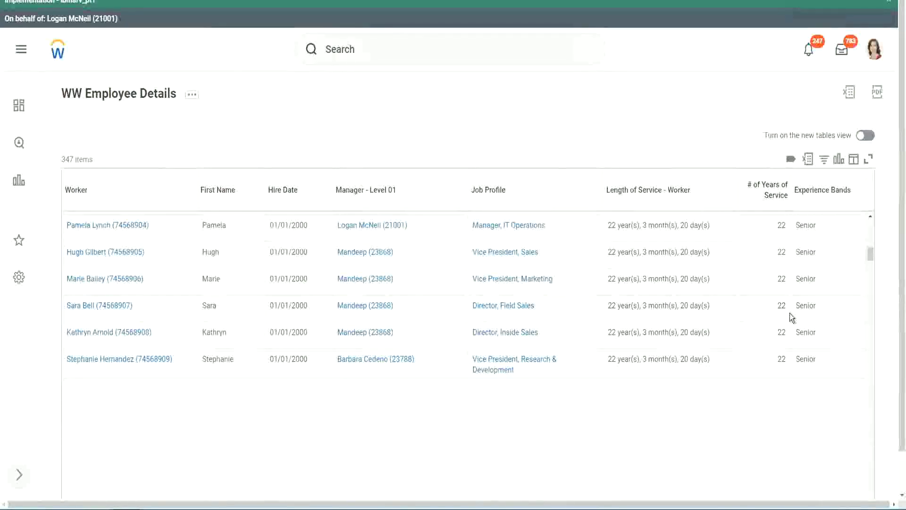
scroll(806, 328, down, 1)
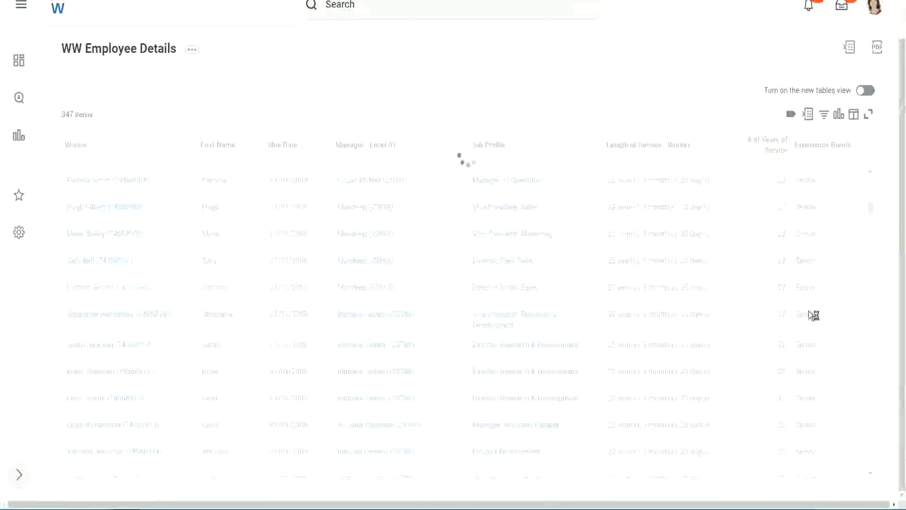
scroll(840, 266, down, 4)
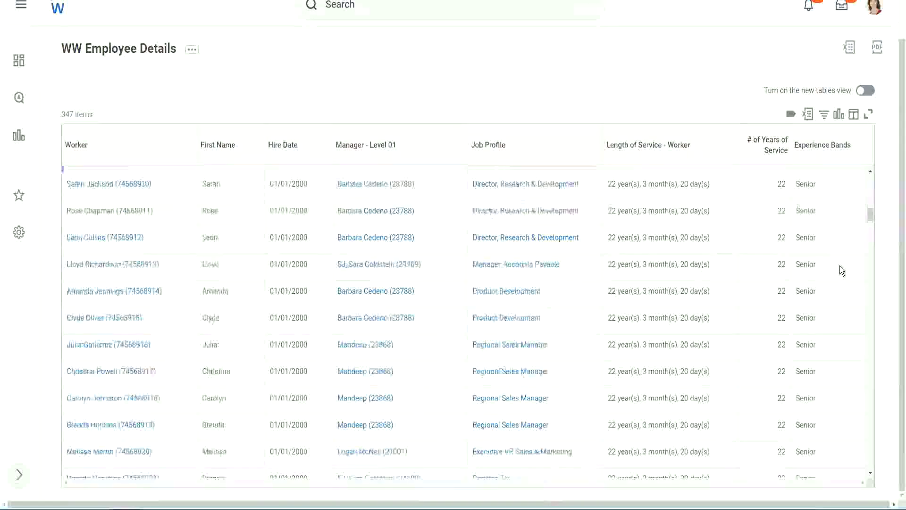
scroll(840, 270, down, 3)
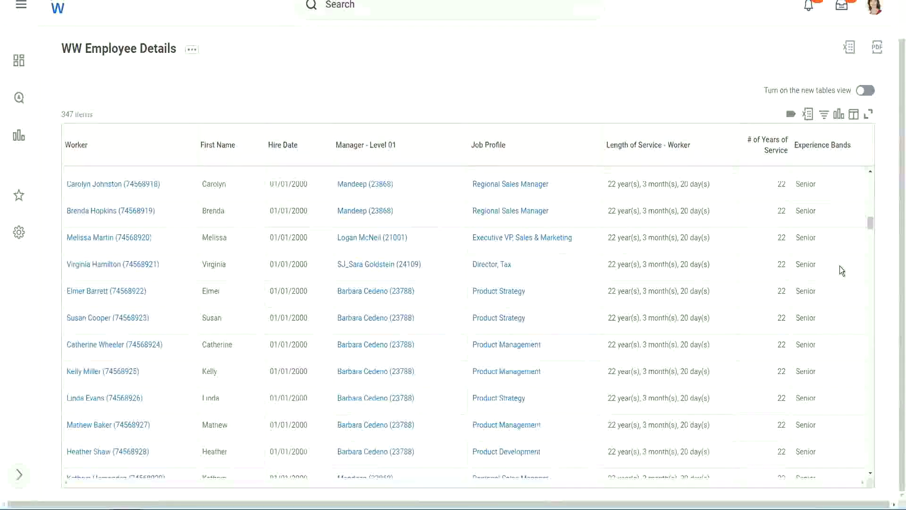
scroll(839, 265, down, 6)
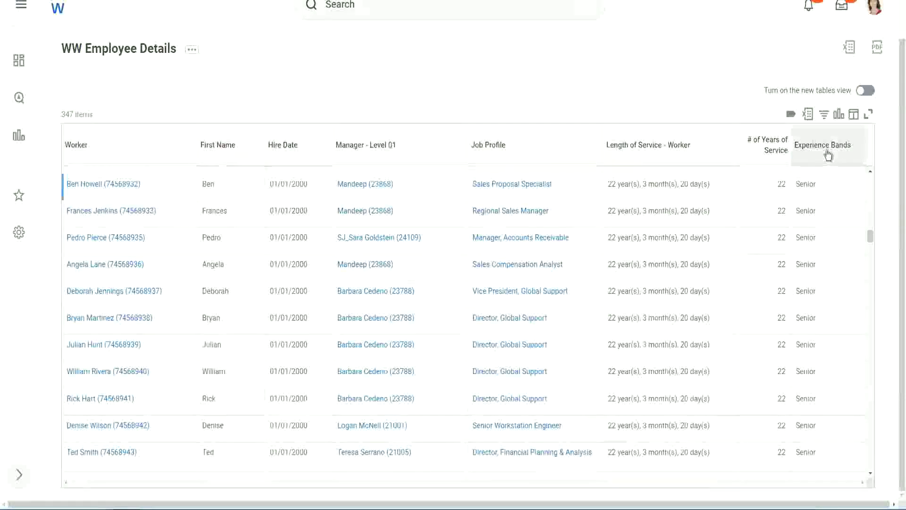
- Filter the report's Experience Bands column to values containing Amateur
click(828, 155)
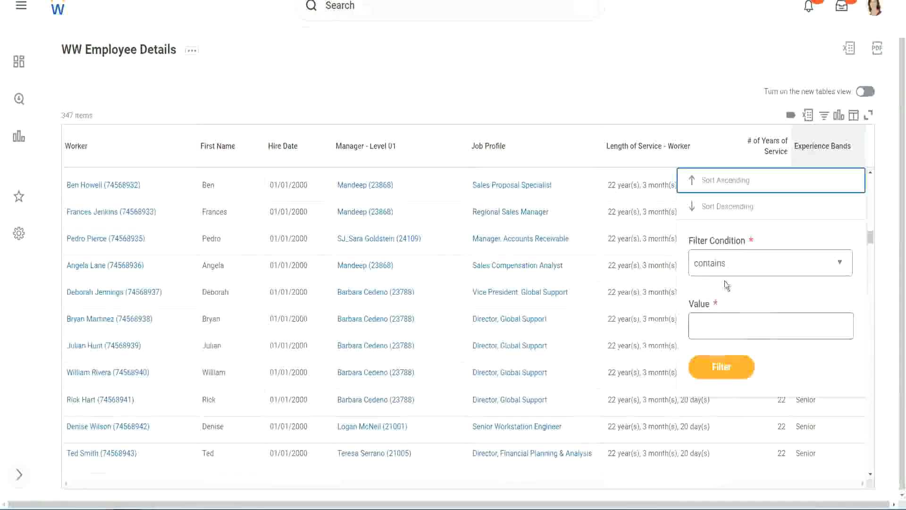
click(719, 317)
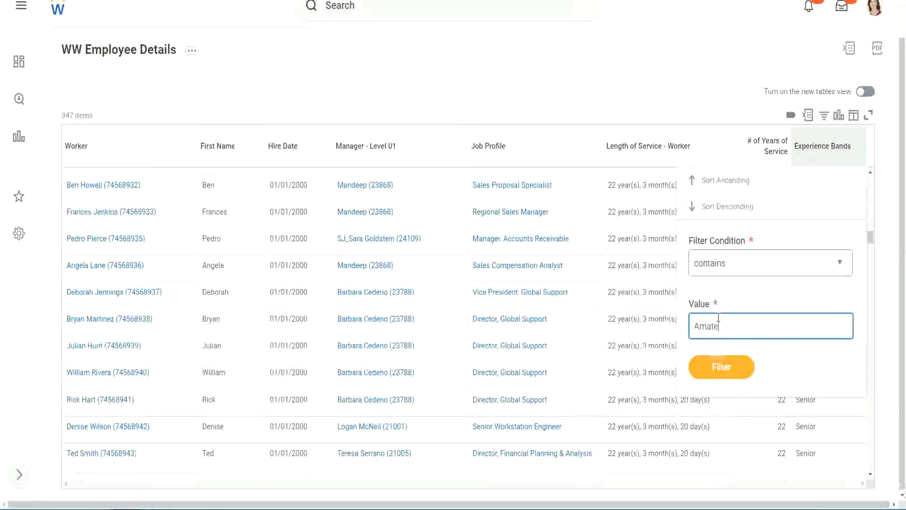
click(714, 371)
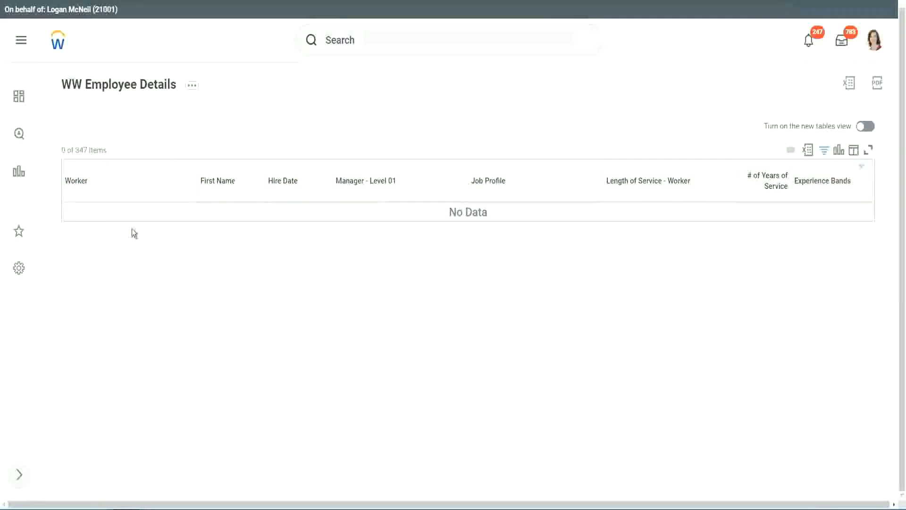
- Change the Experience Bands column filter to values containing Legend
click(820, 182)
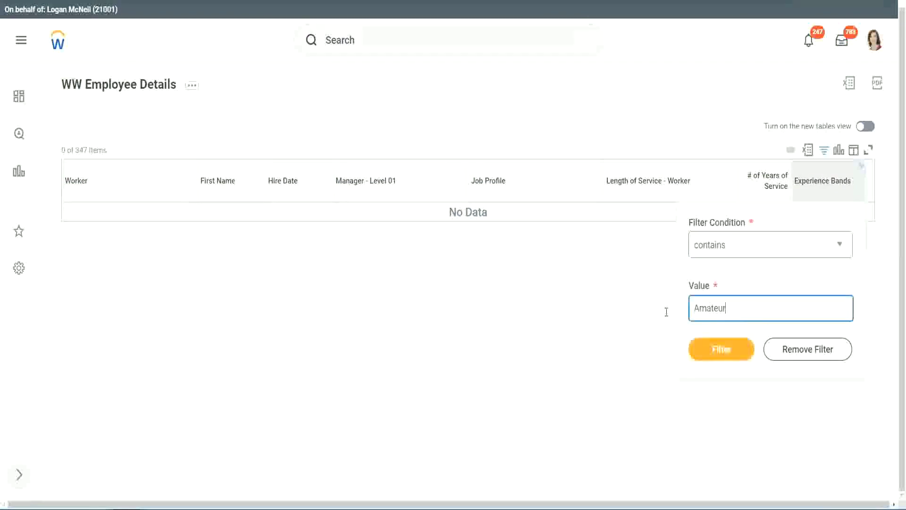
key(ctrl+a)
click(743, 341)
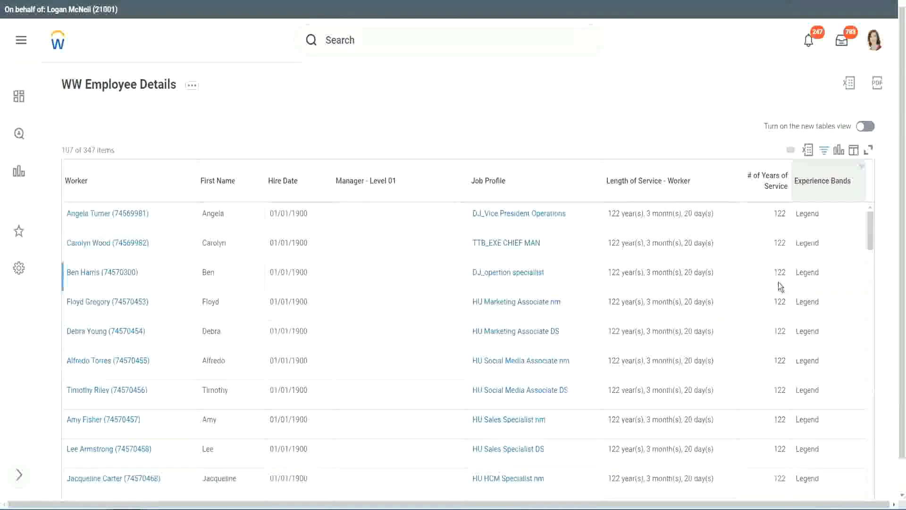
- Examine the filtered Legend rows to the end of the list, comparing hire dates, years of service and experience bands
scroll(778, 282, down, 15)
scroll(778, 282, down, 5)
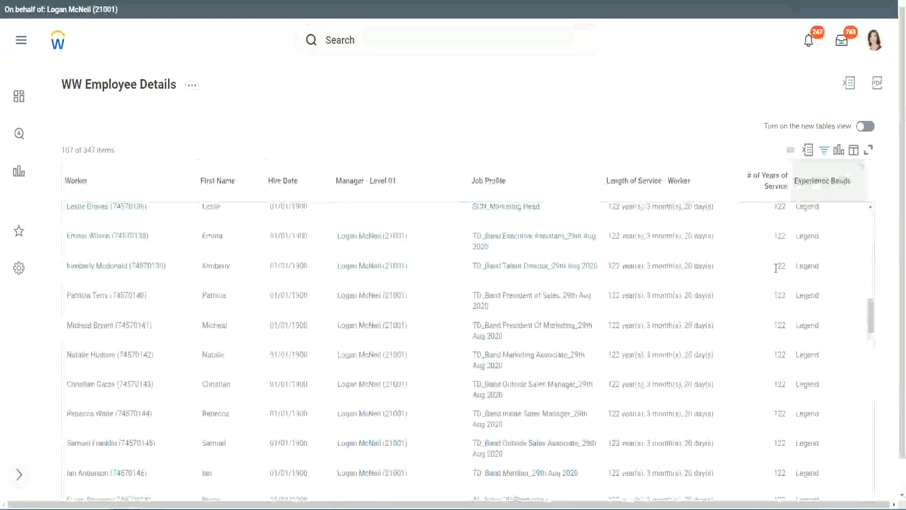
scroll(777, 269, down, 15)
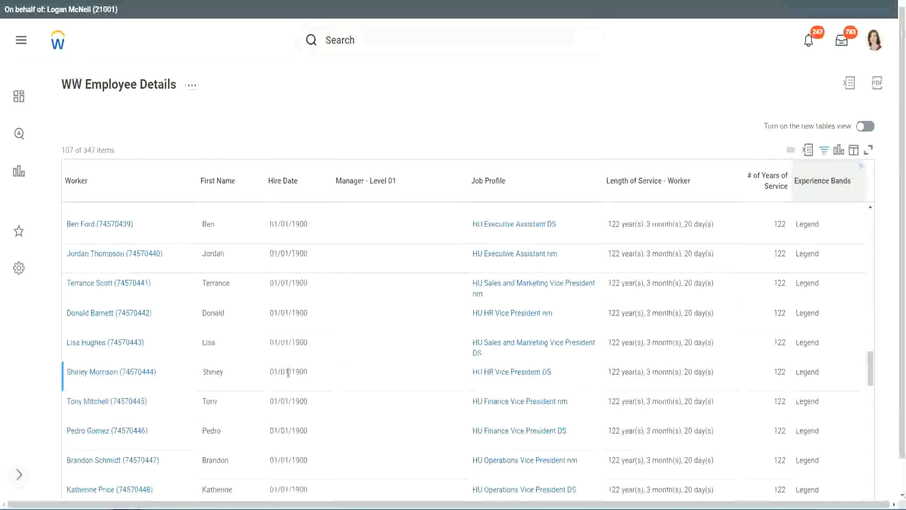
double_click(294, 370)
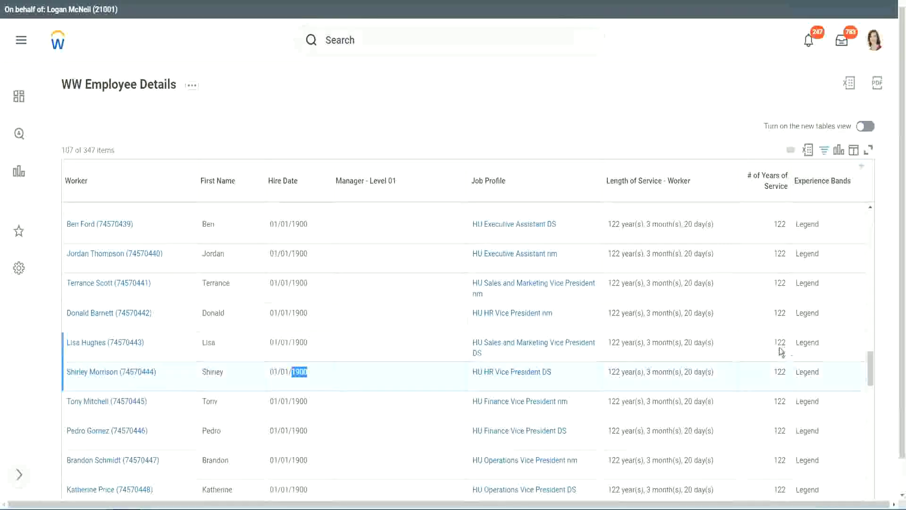
scroll(772, 355, down, 1)
scroll(770, 355, down, 3)
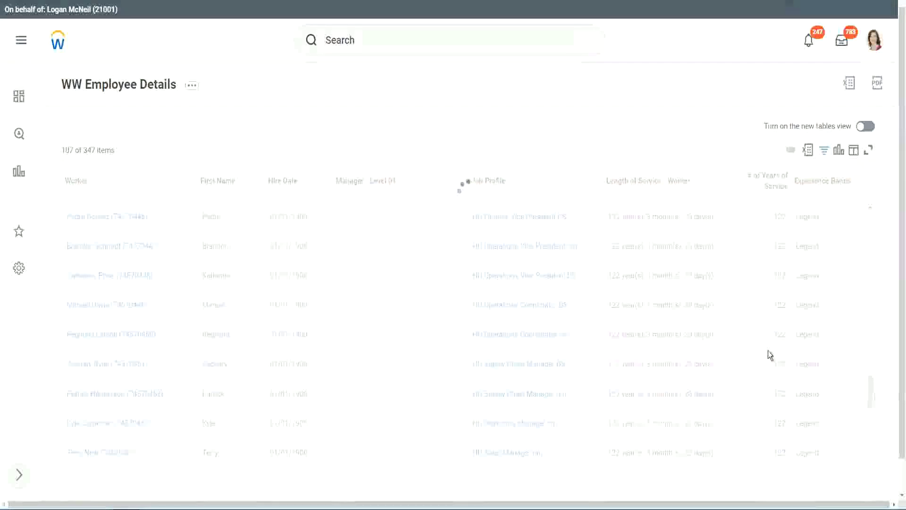
scroll(768, 351, down, 10)
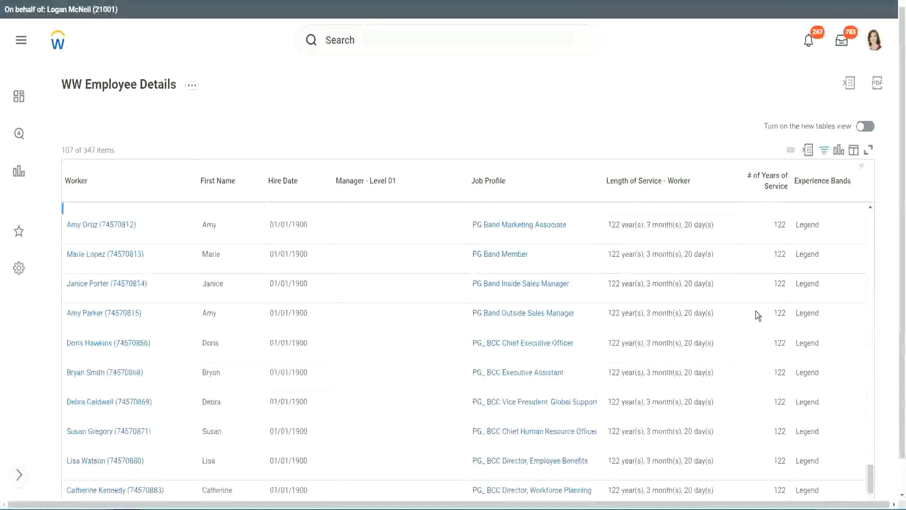
scroll(757, 314, down, 3)
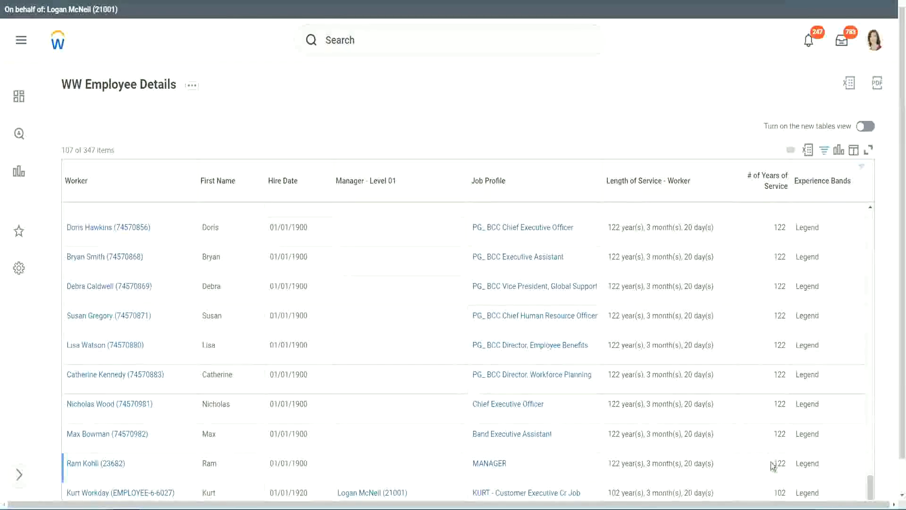
double_click(779, 492)
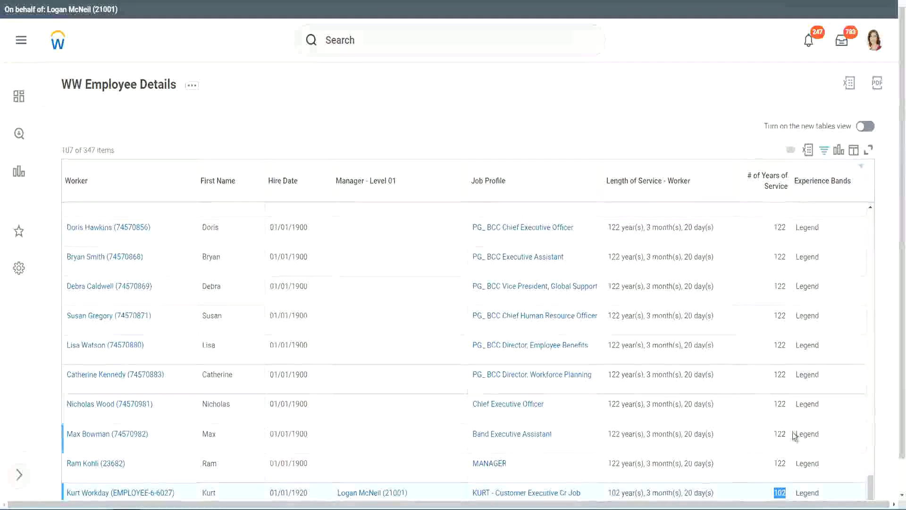
drag(779, 403, 786, 404)
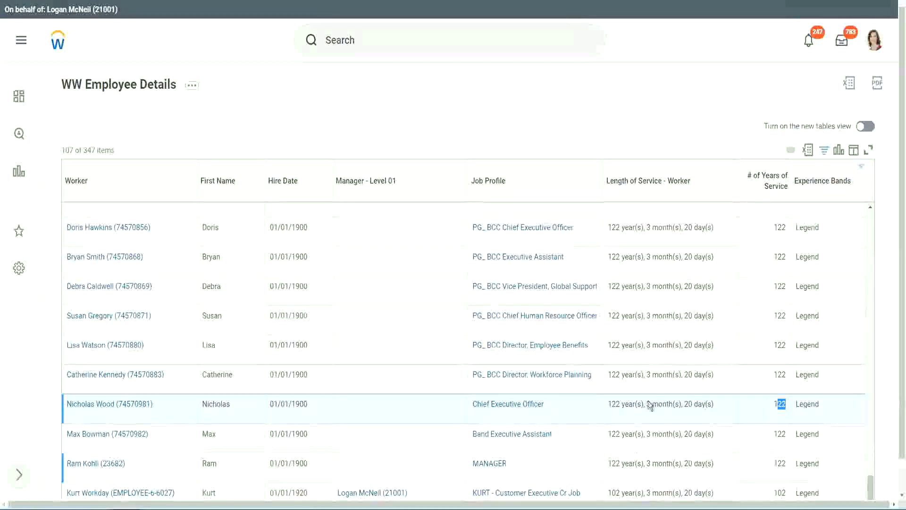
click(761, 376)
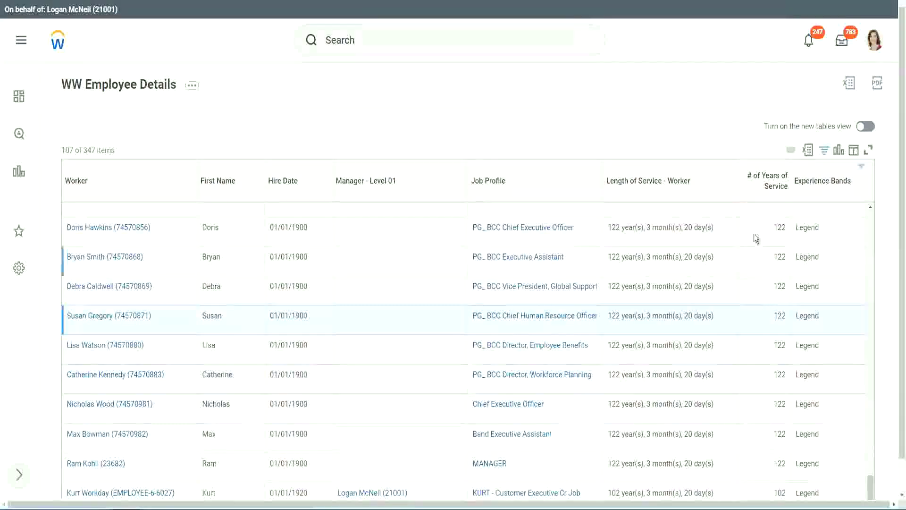
- Change the Experience Bands column filter to values containing Experienced
click(829, 187)
click(743, 367)
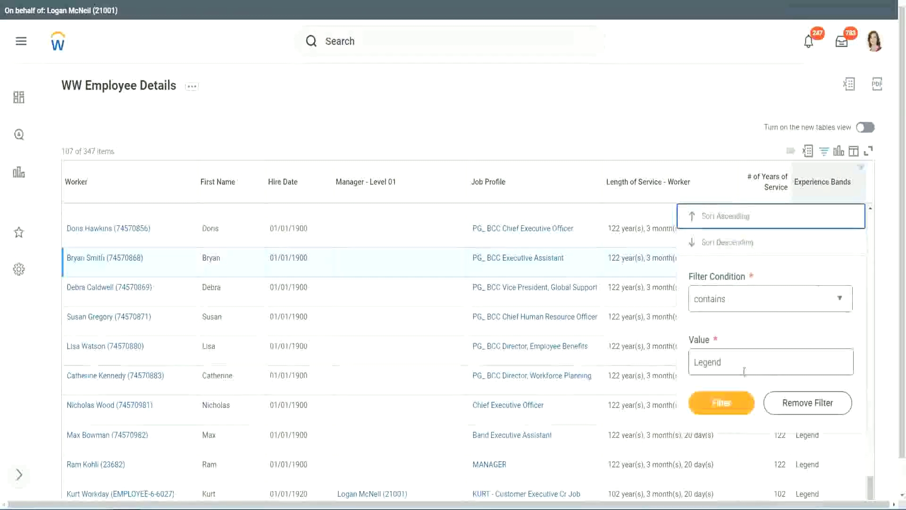
drag(743, 367, 623, 364)
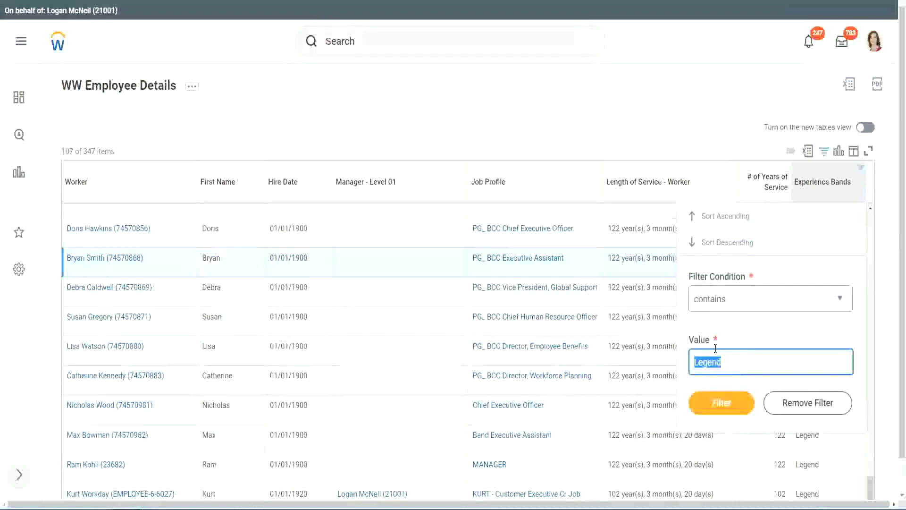
text(Ex)
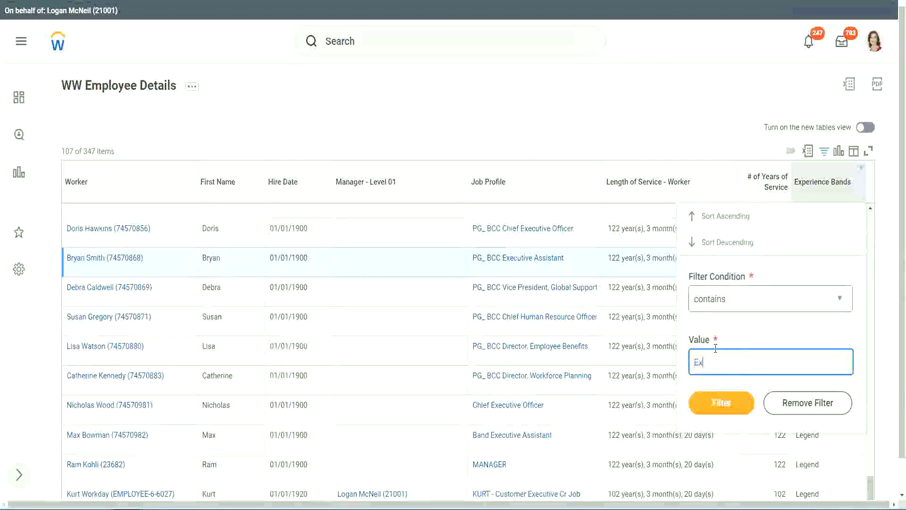
text(pe)
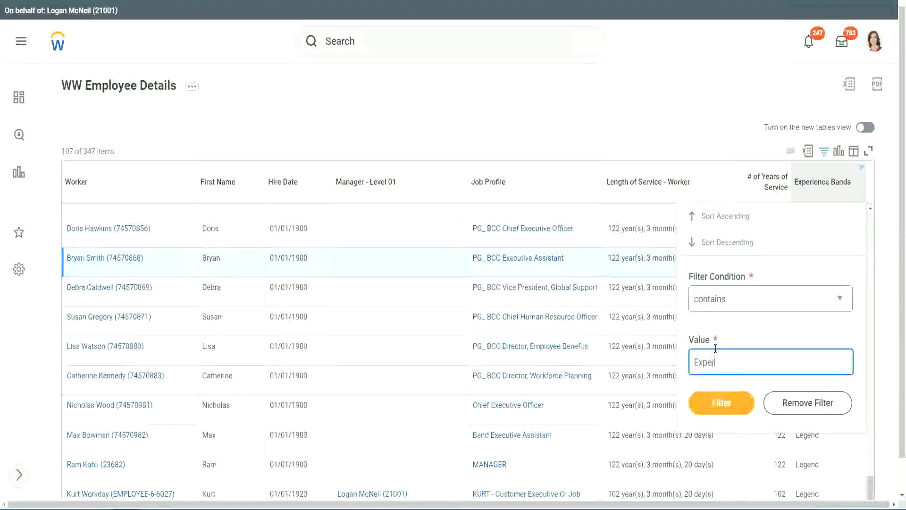
text(rienced)
click(727, 402)
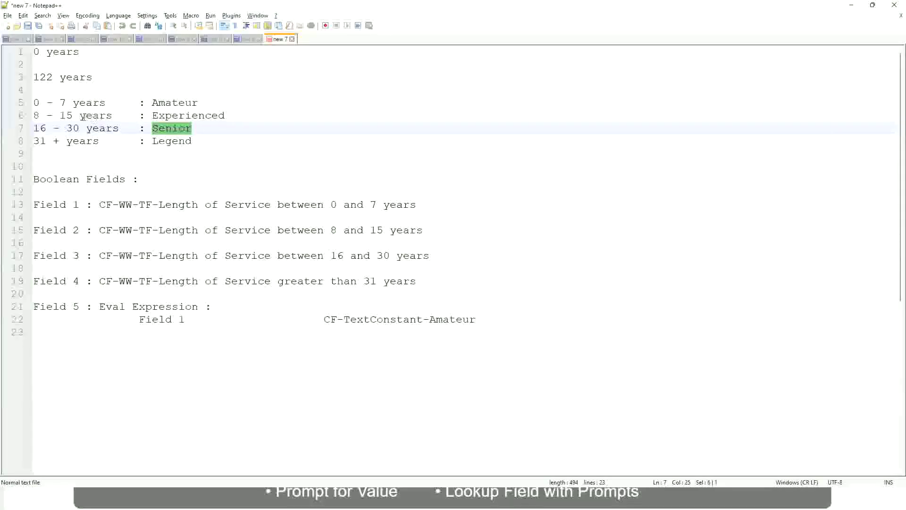
- Switch to Notepad++ and check the range of years of service defined for the Experienced band
click(66, 116)
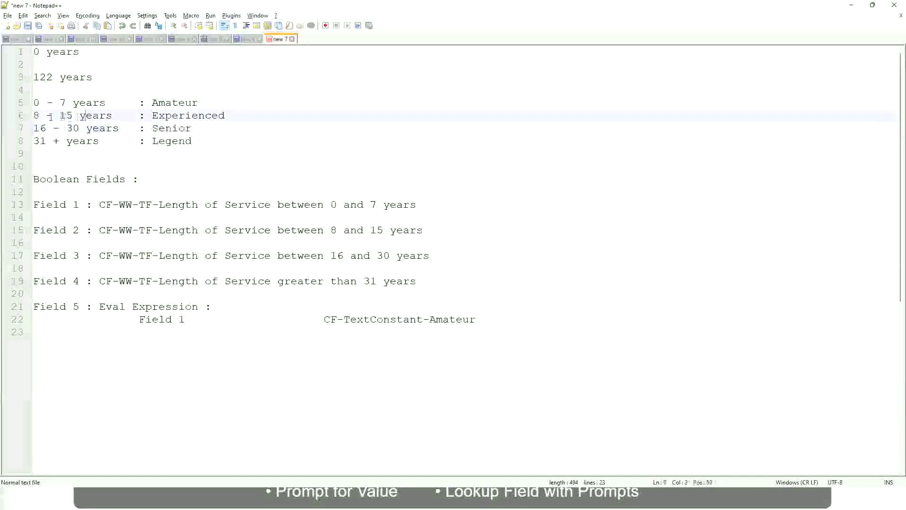
drag(40, 116, 70, 116)
click(75, 116)
click(105, 116)
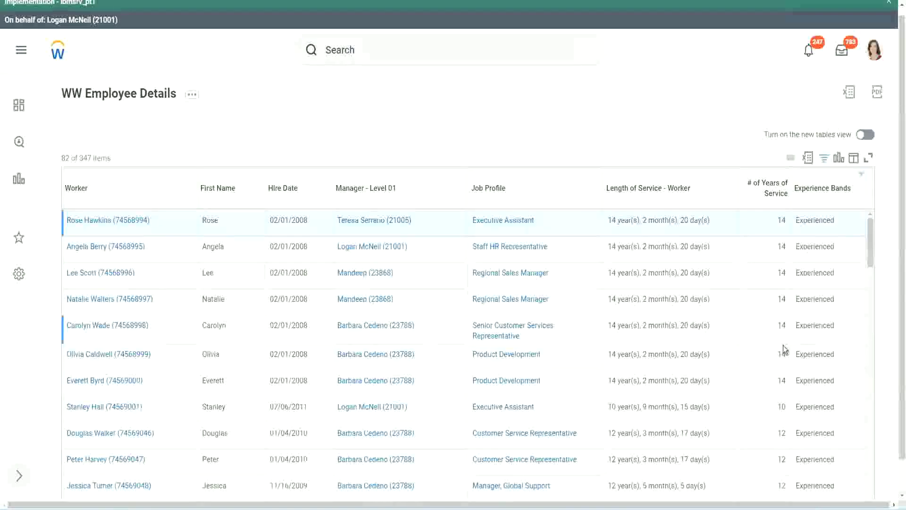
- Switch back to Workday and compare the years of service with the experience bands down the filtered Experienced rows
scroll(783, 344, down, 3)
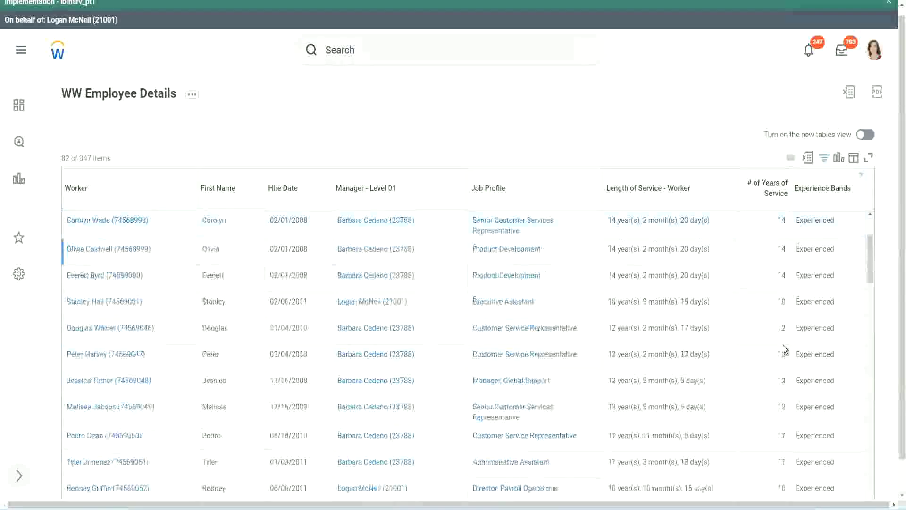
scroll(782, 344, down, 3)
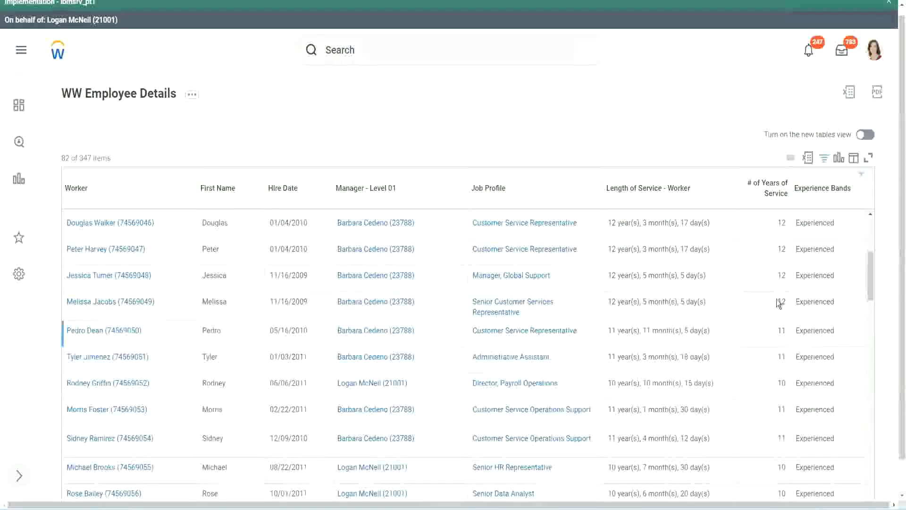
double_click(802, 249)
scroll(778, 330, down, 3)
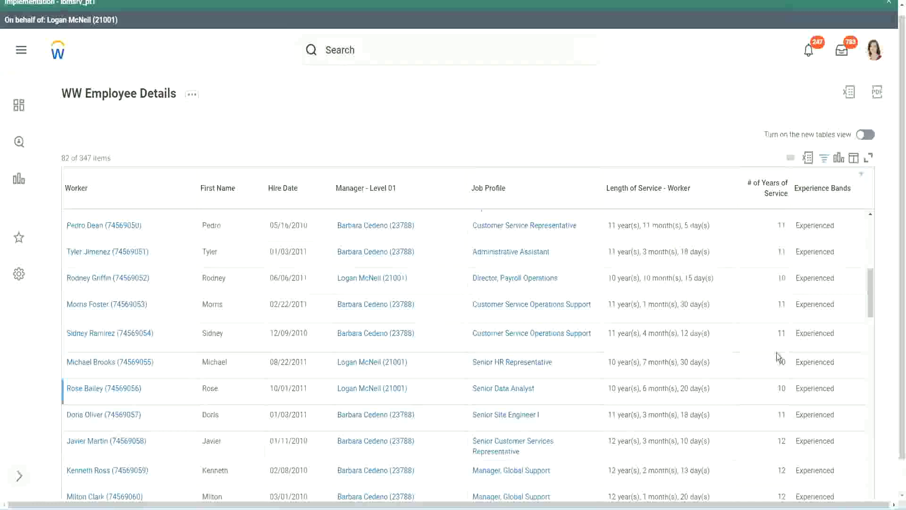
click(781, 333)
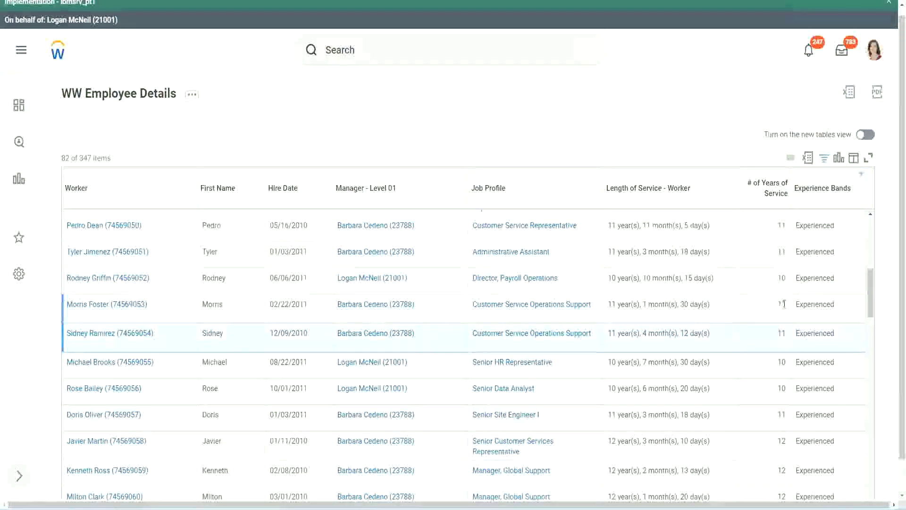
click(807, 314)
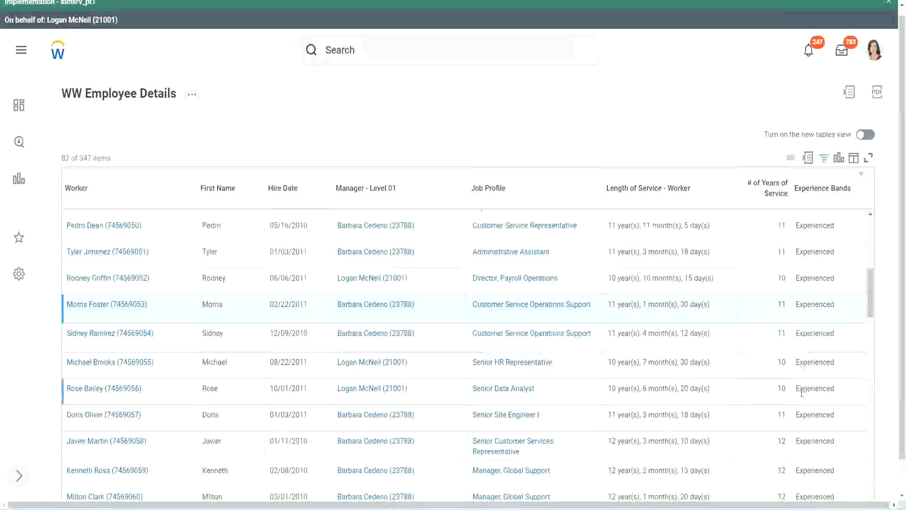
scroll(802, 392, down, 5)
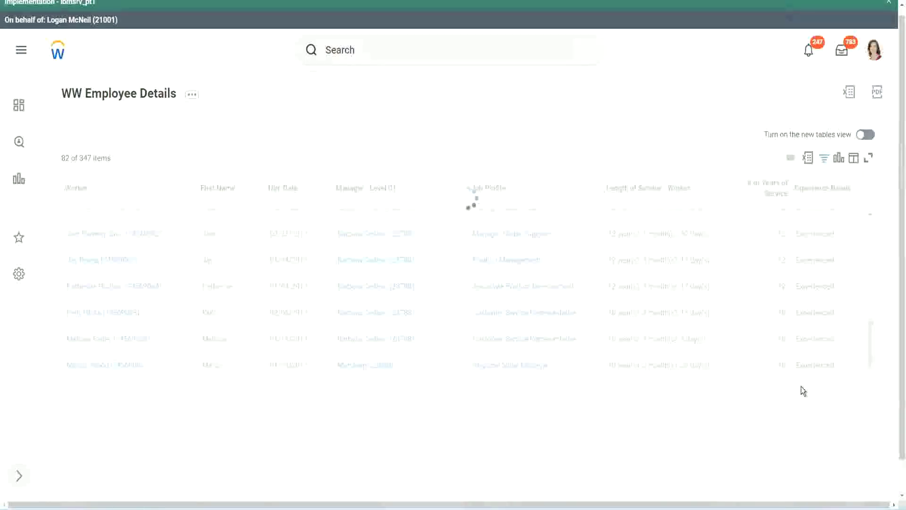